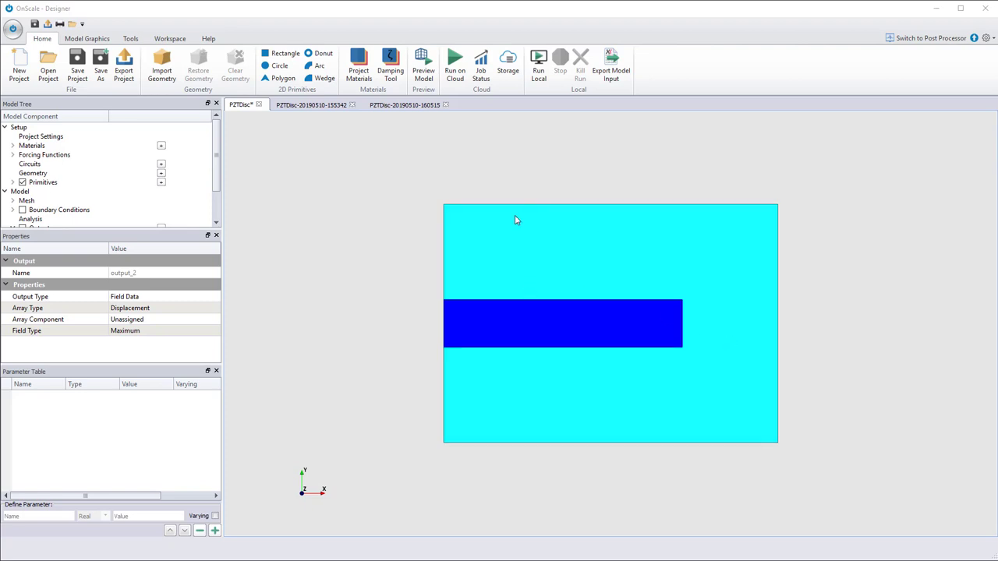
Orbit the PZT disc model, then reset it to a flat front-on view
scroll(653, 396, up, 1)
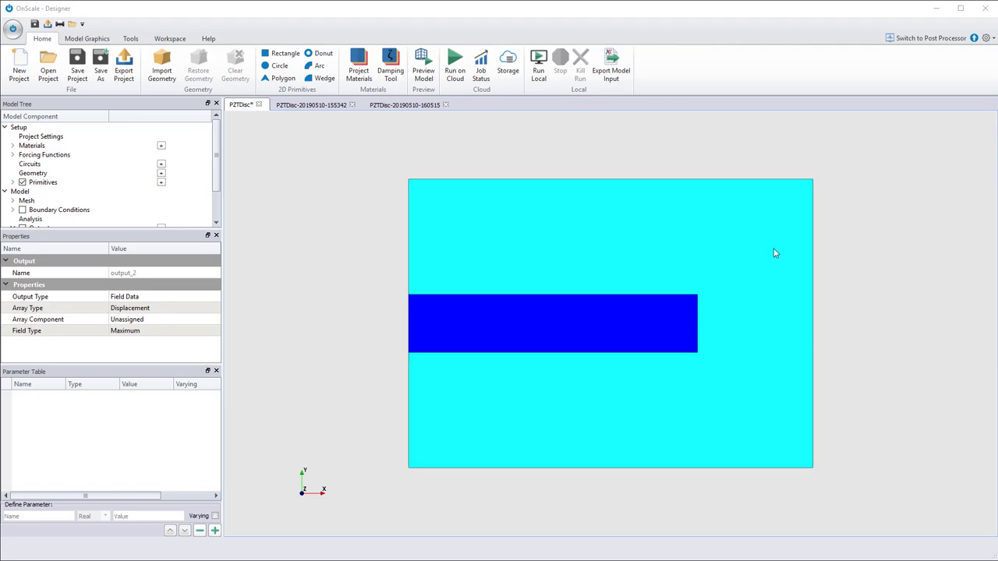
mouse_move(775, 252)
mouse_down()
mouse_move(798, 278)
mouse_move(753, 312)
mouse_move(865, 330)
mouse_move(866, 339)
mouse_up()
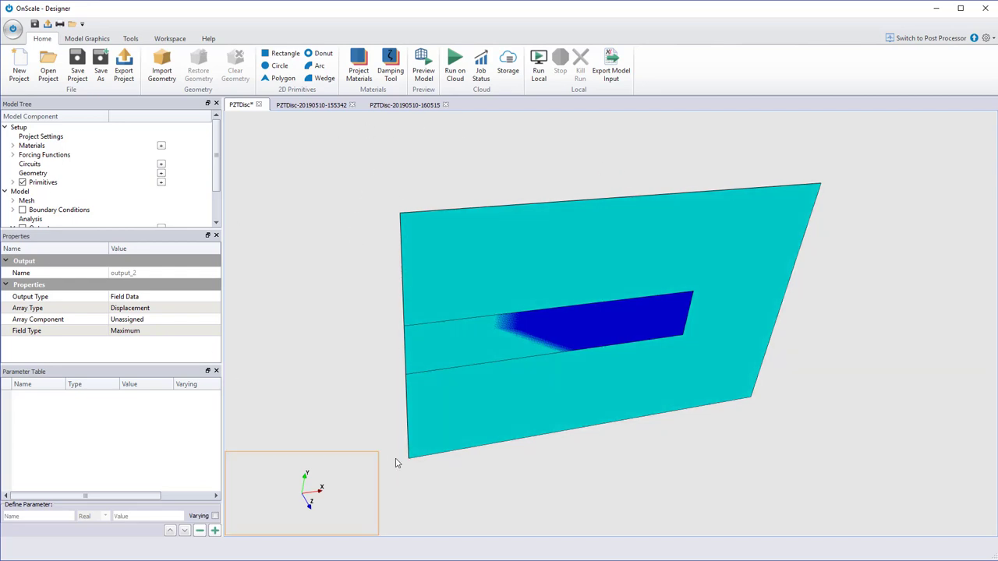
drag(347, 256, 301, 192)
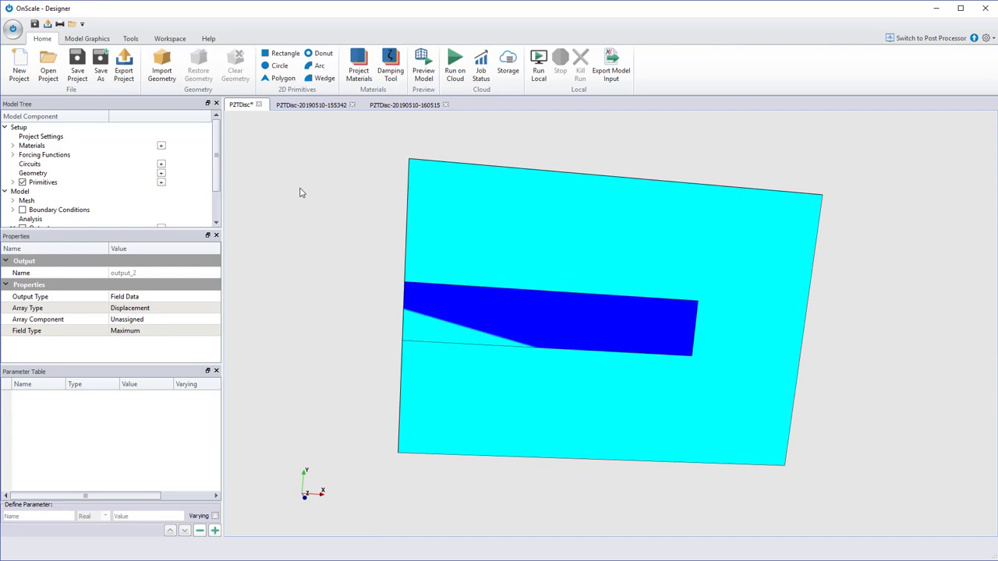
right_click(301, 191)
click(313, 198)
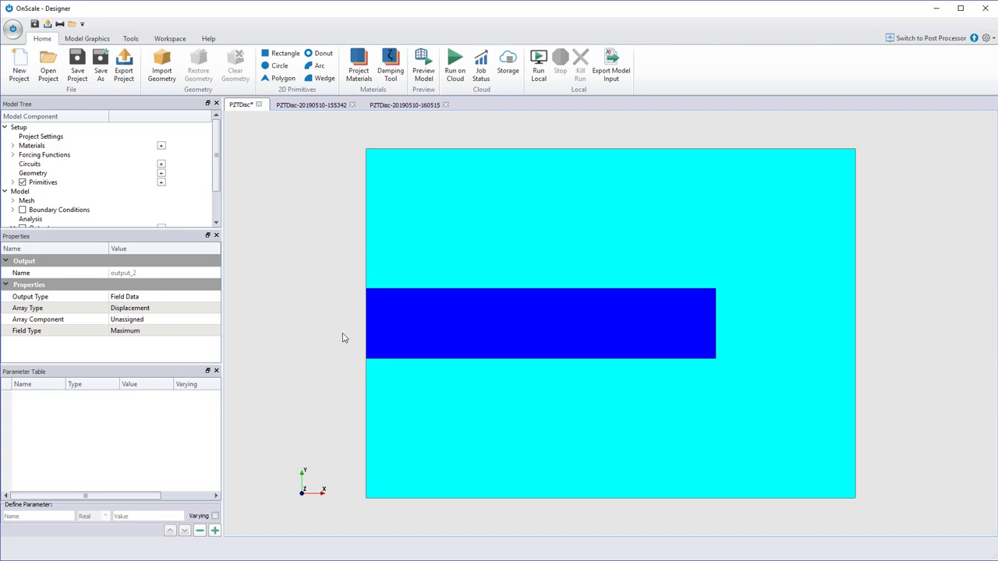
Enlarge the Model Tree and Properties panels and expand Forcing Functions > Time
drag(156, 366, 148, 426)
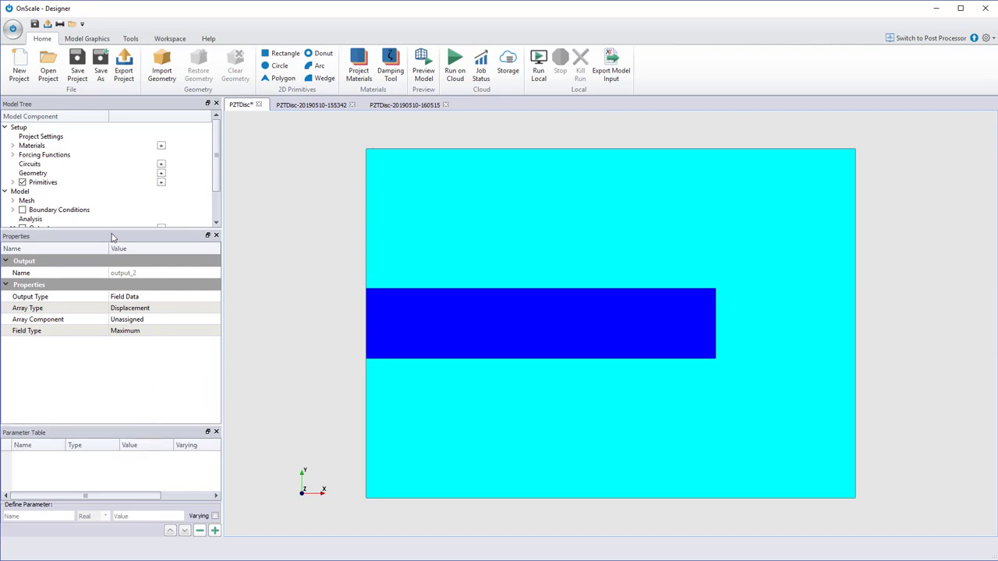
drag(111, 231, 112, 307)
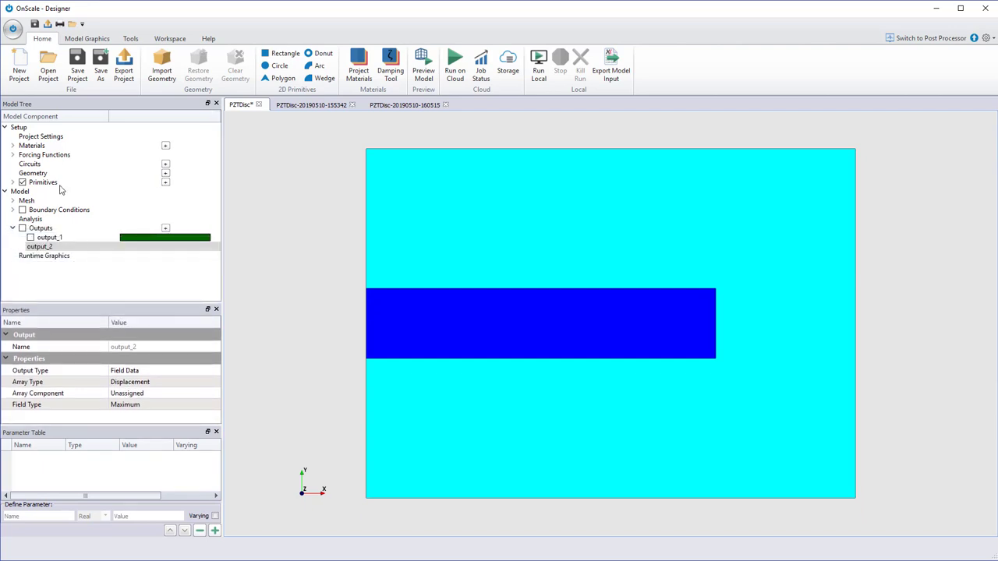
click(12, 155)
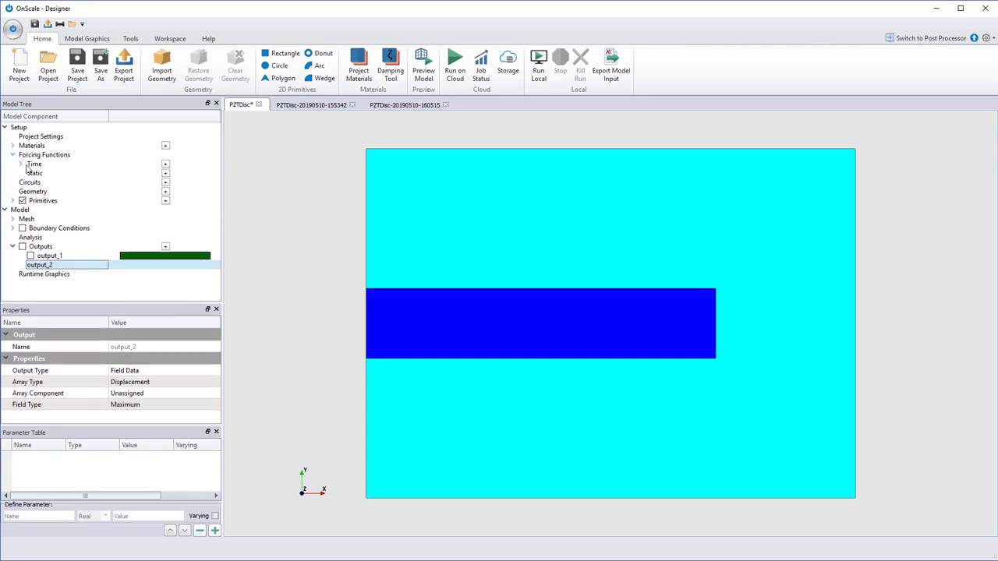
click(21, 163)
Review timefunc_1's 1e+6 Hz Ricker wavelet with 4 subwavelets and close the editor unchanged
click(53, 174)
right_click(58, 177)
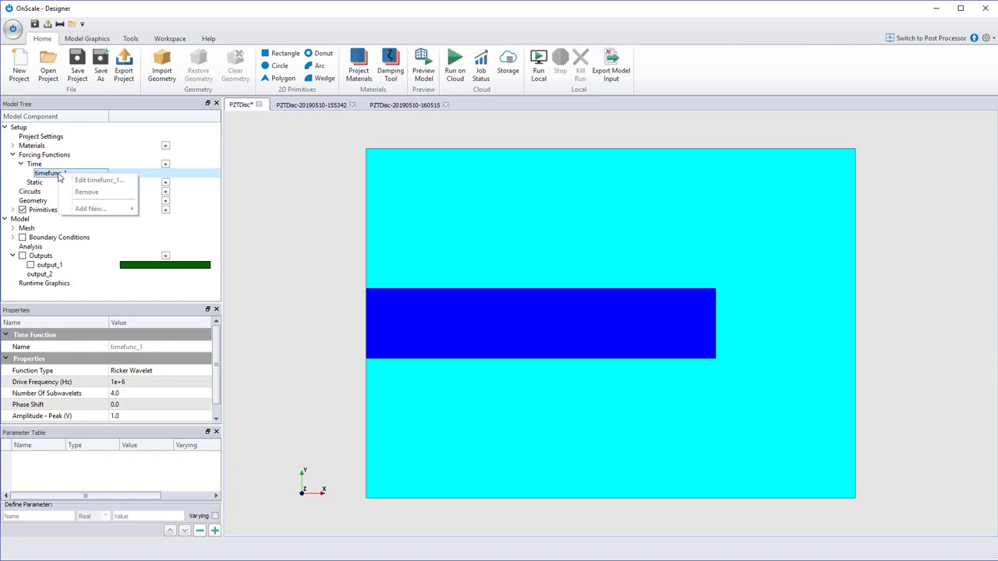
click(109, 180)
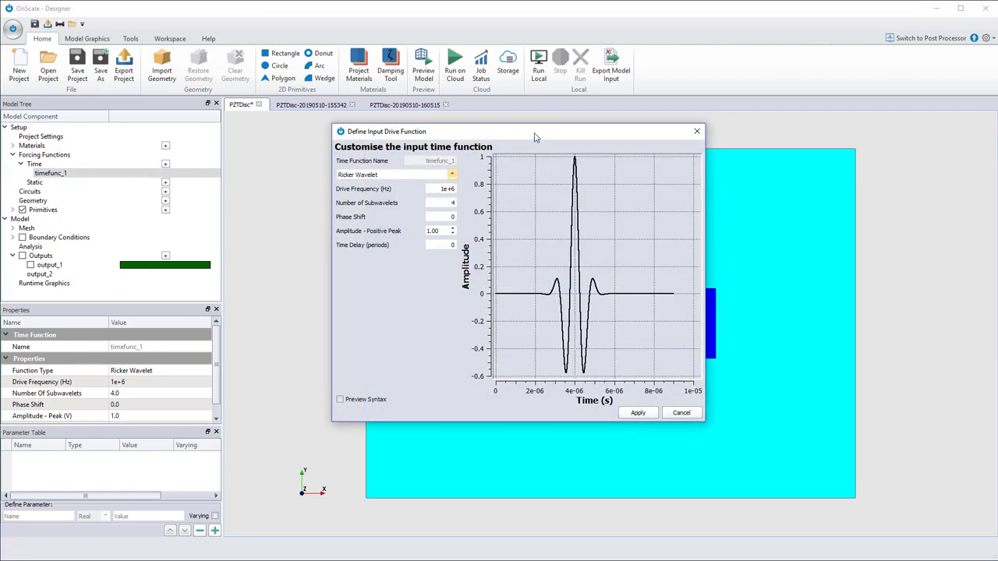
drag(535, 138, 265, 113)
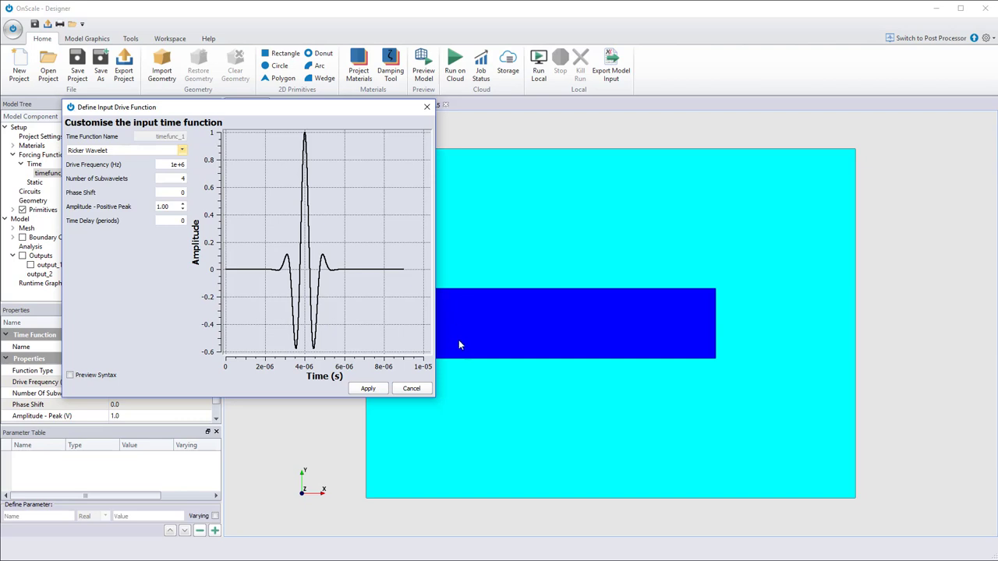
click(412, 389)
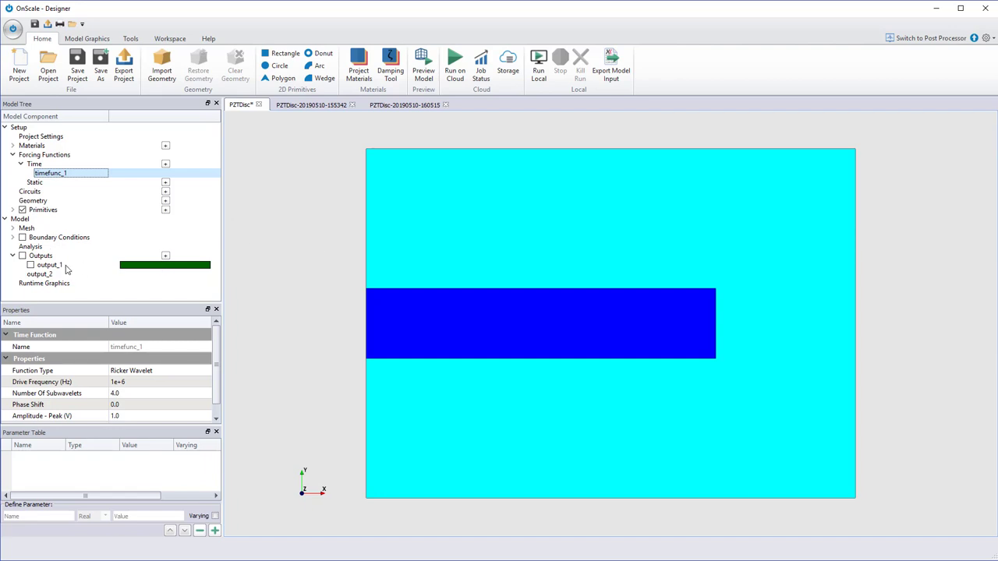
Enable output_1, the acoustic pressure time history probe at [0.0, 6.0] mm
click(55, 268)
click(30, 266)
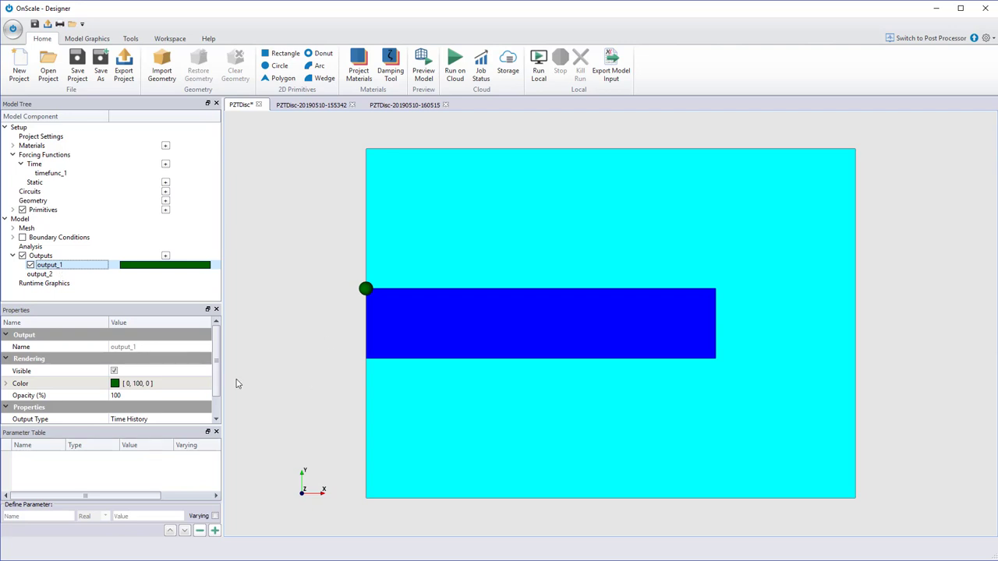
drag(158, 427, 152, 452)
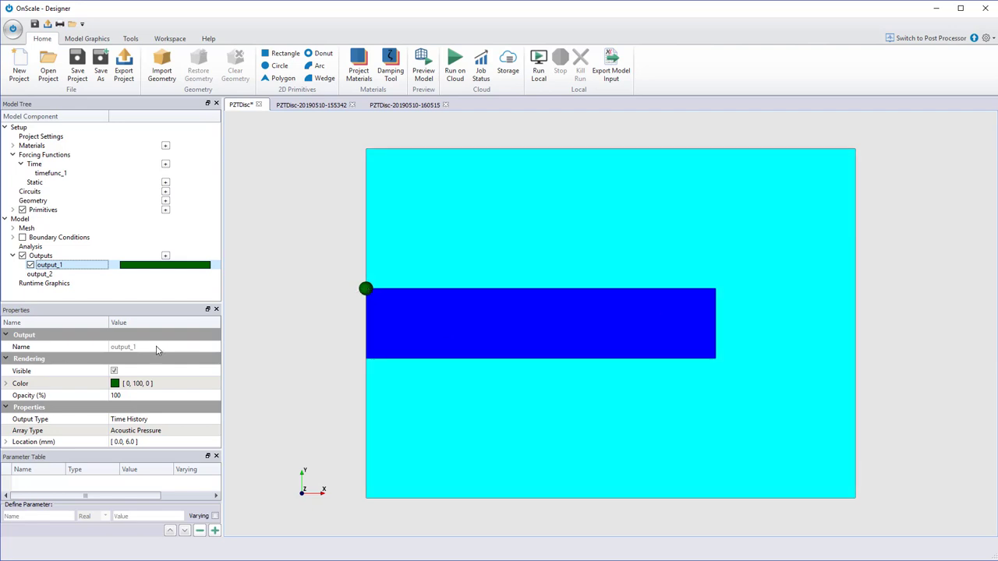
Set output_2's displacement Array Component to Y
click(39, 277)
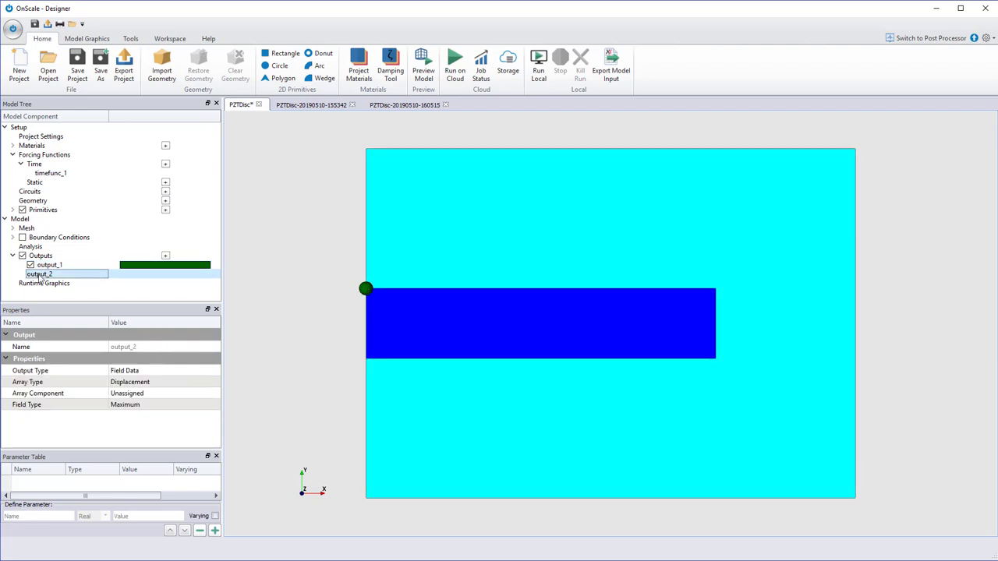
click(129, 393)
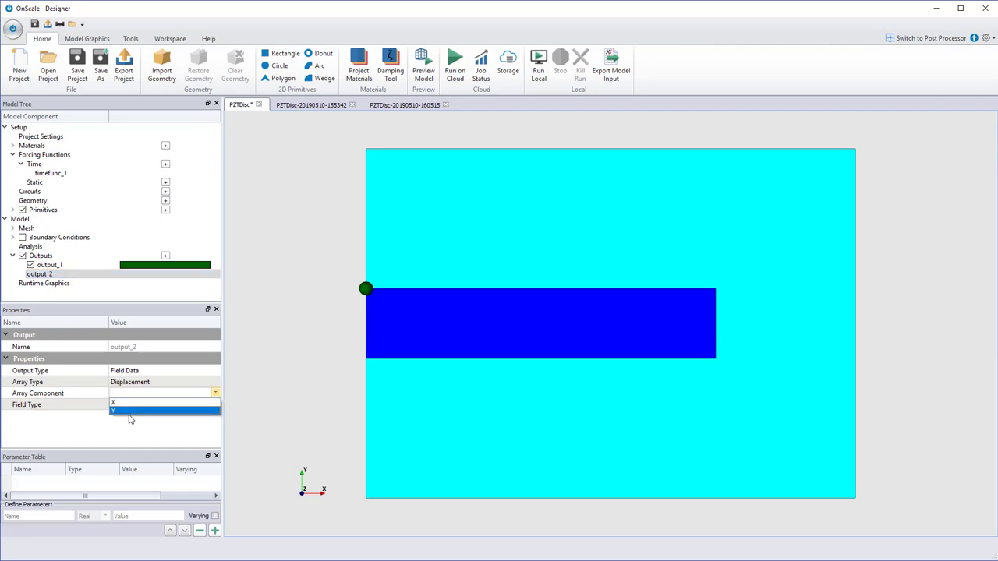
click(113, 410)
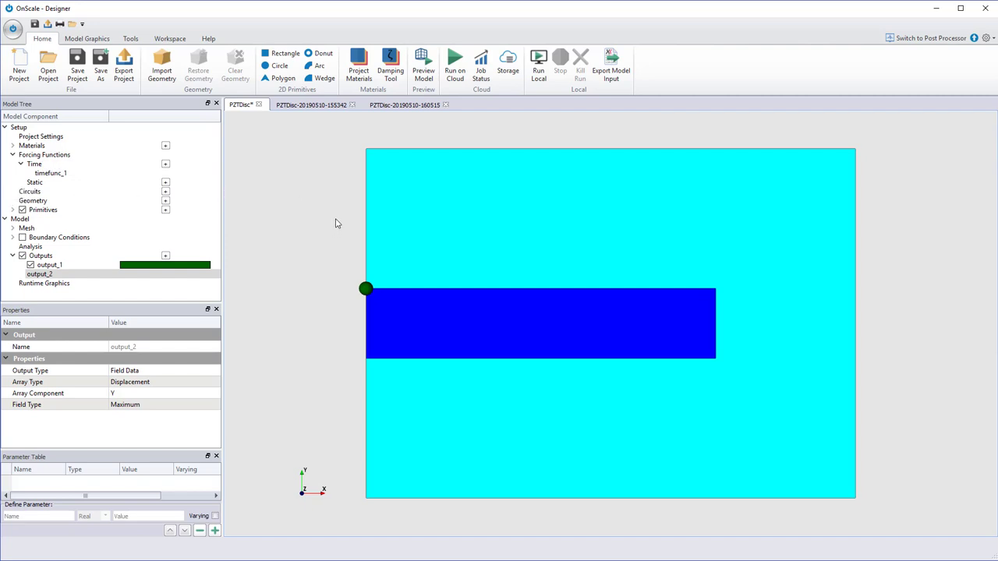
click(50, 173)
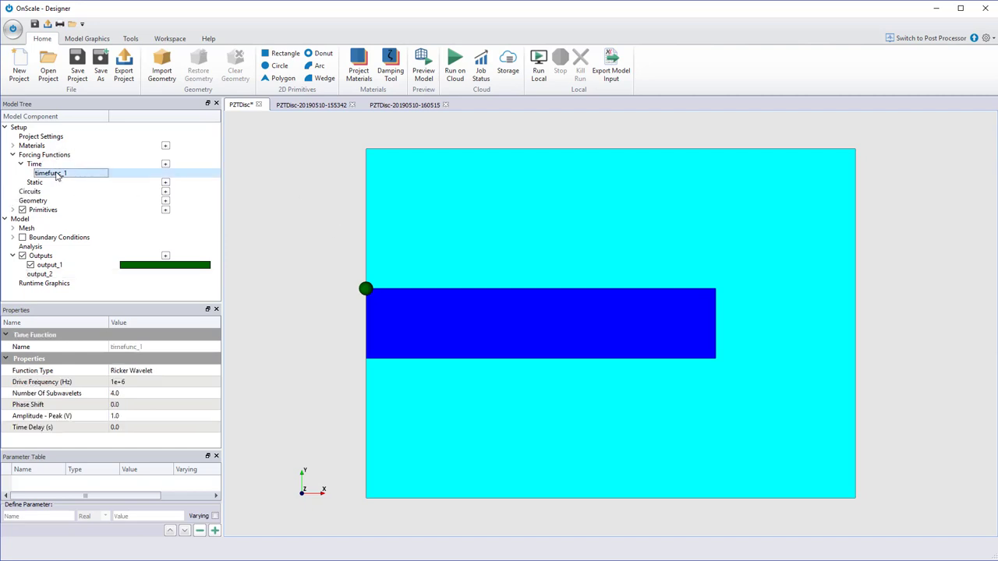
right_click(57, 176)
click(71, 184)
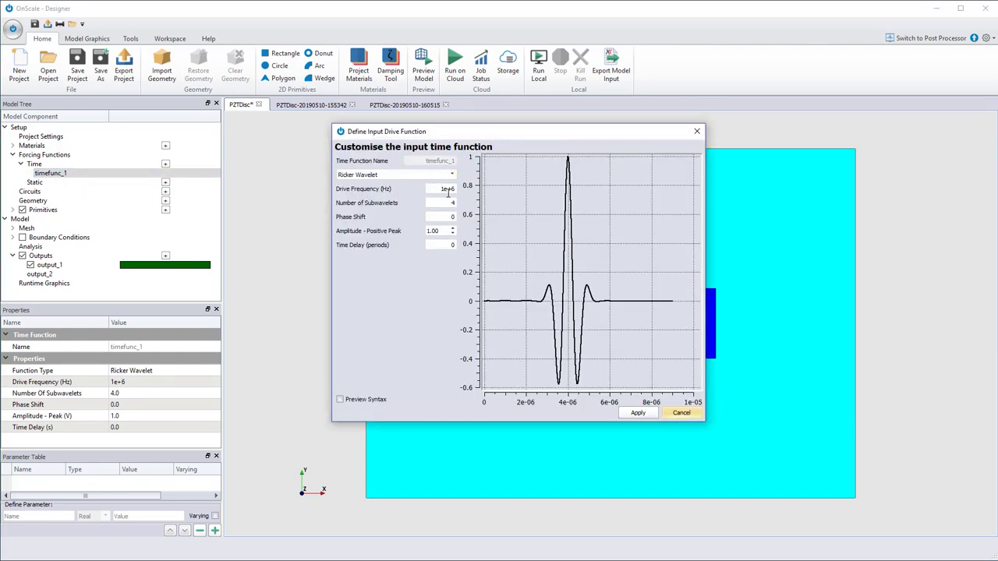
click(696, 131)
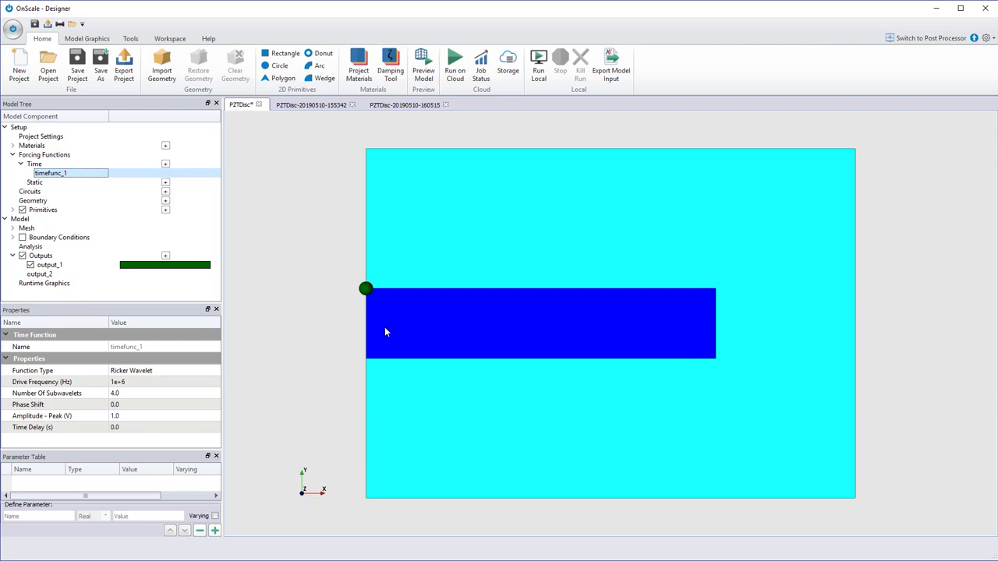
click(56, 275)
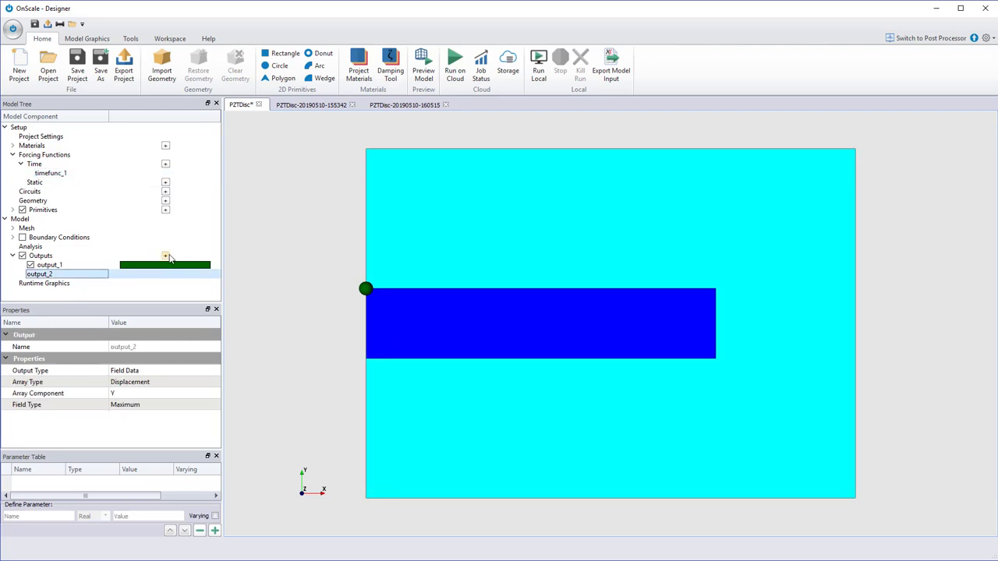
Add output_3 as a Shape Data output of acoustic pressure at frequency 1e6 Hz
click(166, 256)
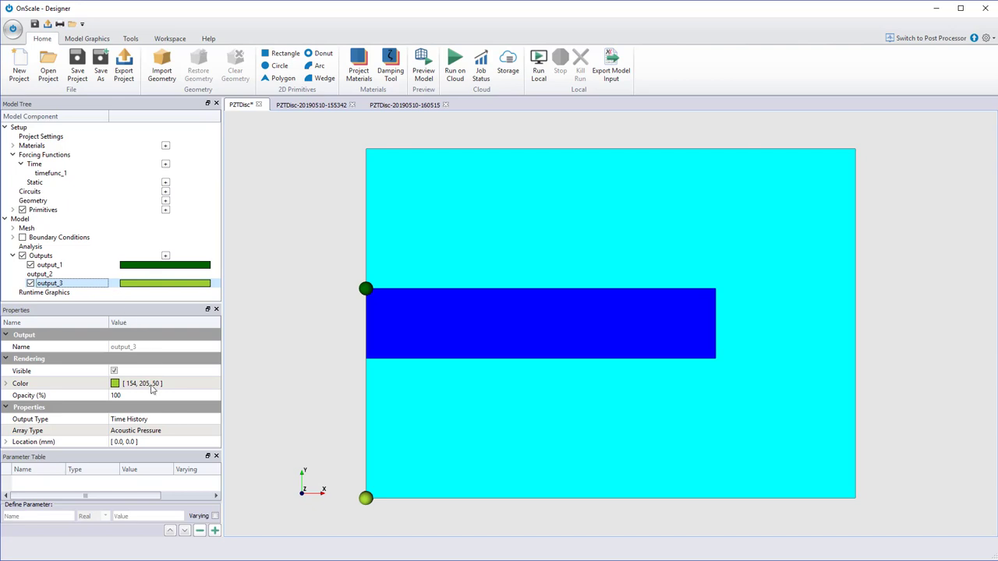
click(133, 422)
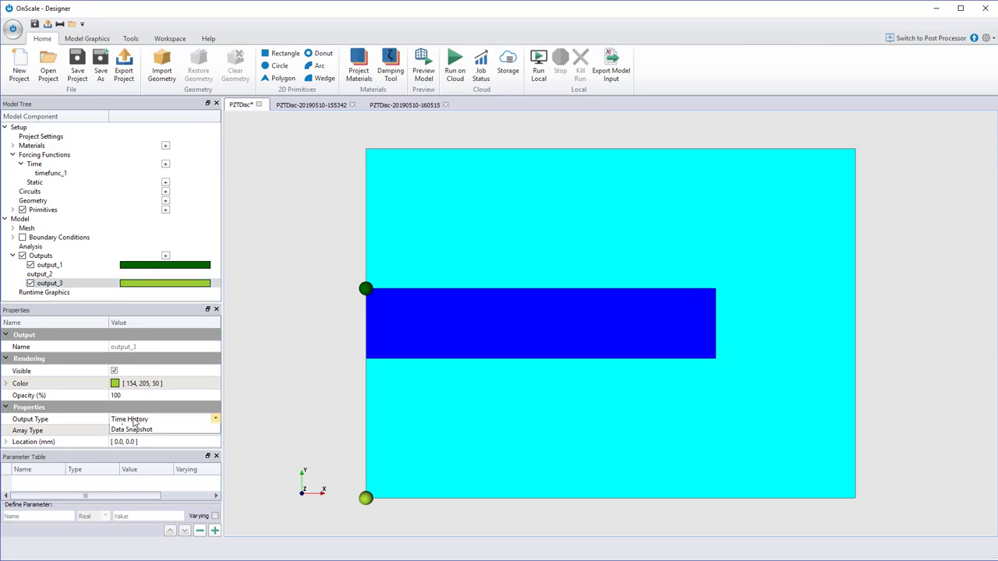
click(134, 422)
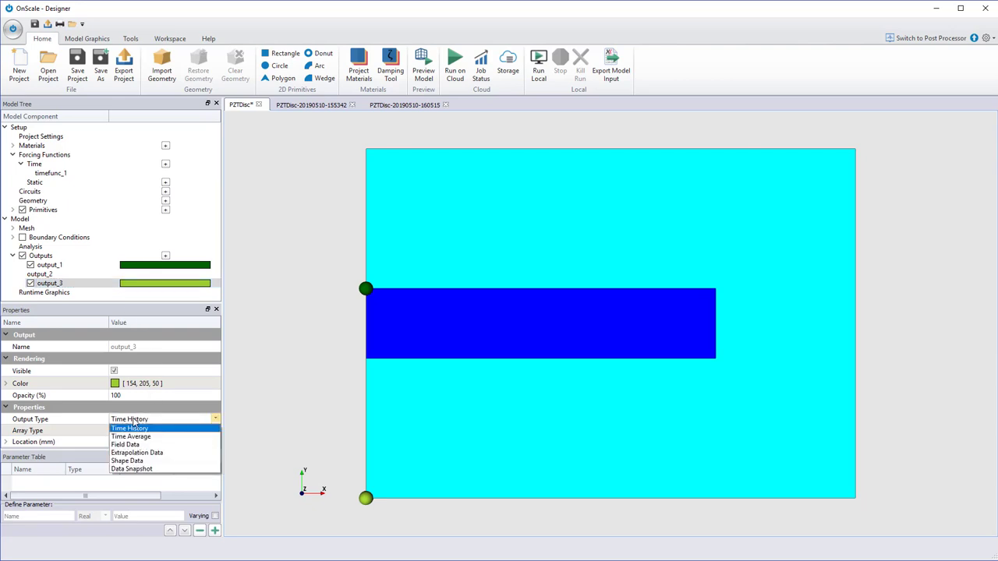
click(129, 461)
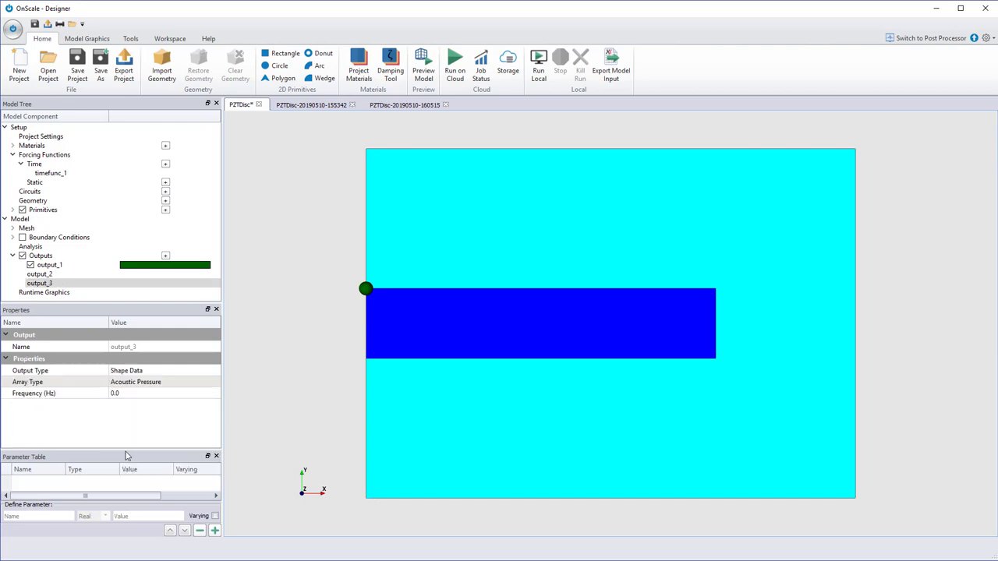
click(131, 398)
text(1e6)
key(Return)
Save the project and configure the PZTDisc cloud job for 8 CPUs with updated estimates
click(78, 69)
click(455, 63)
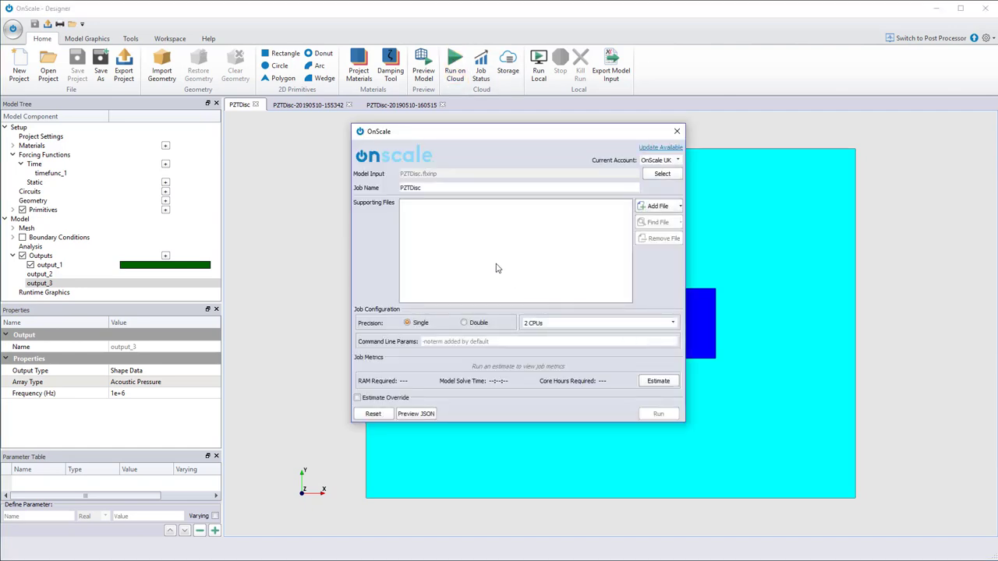
click(657, 381)
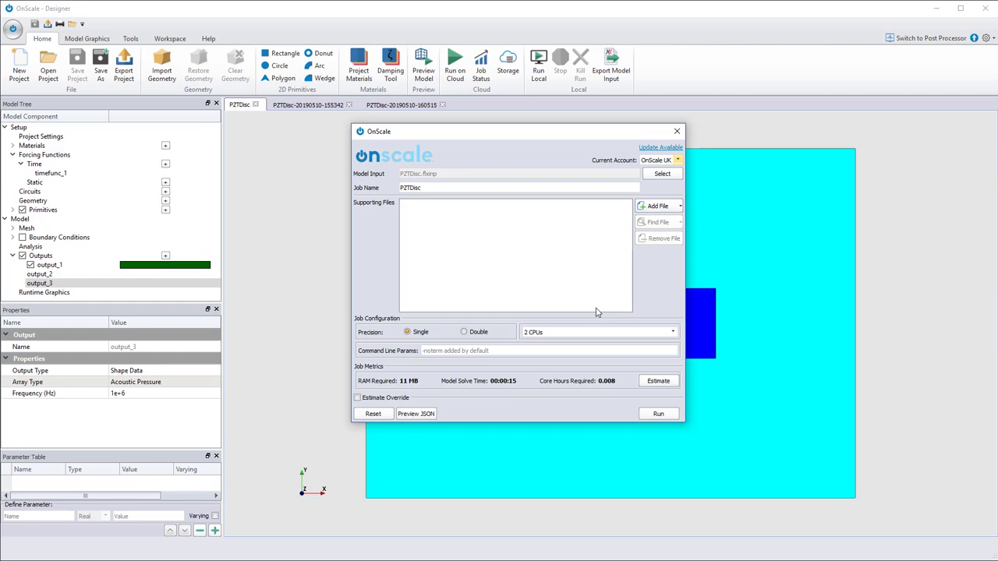
click(586, 335)
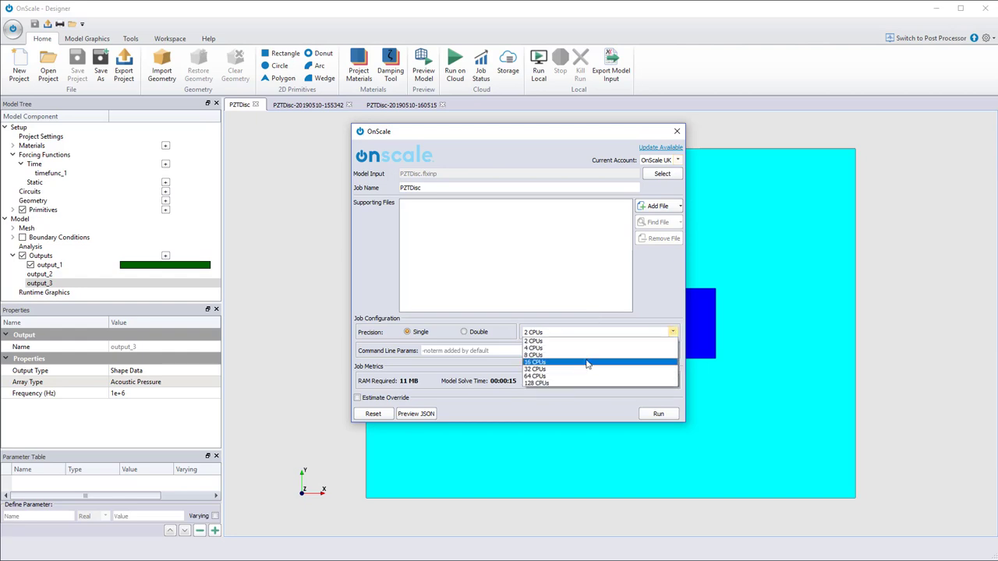
click(587, 356)
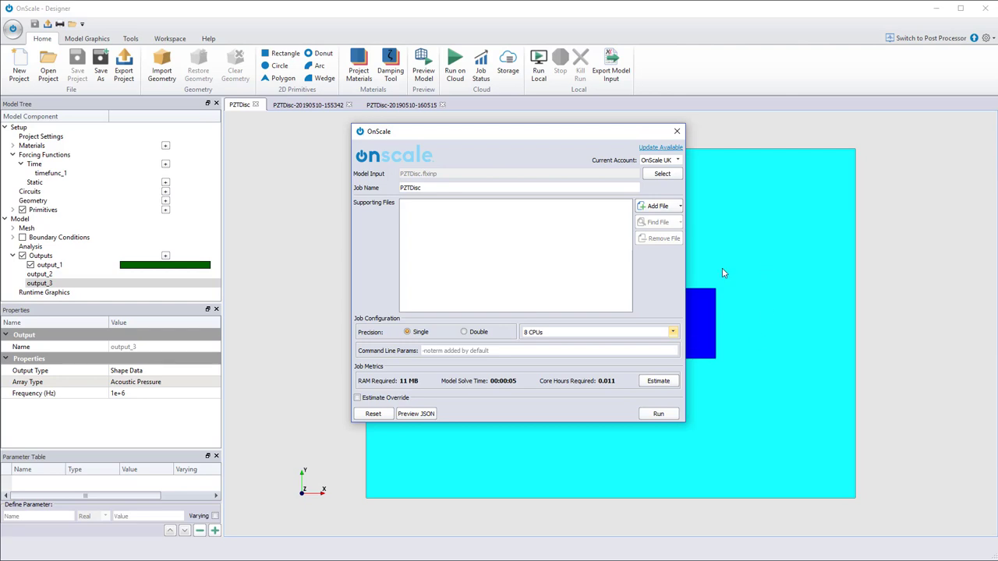
Run the PZTDisc cloud job and let it reach 100% Finished
click(659, 415)
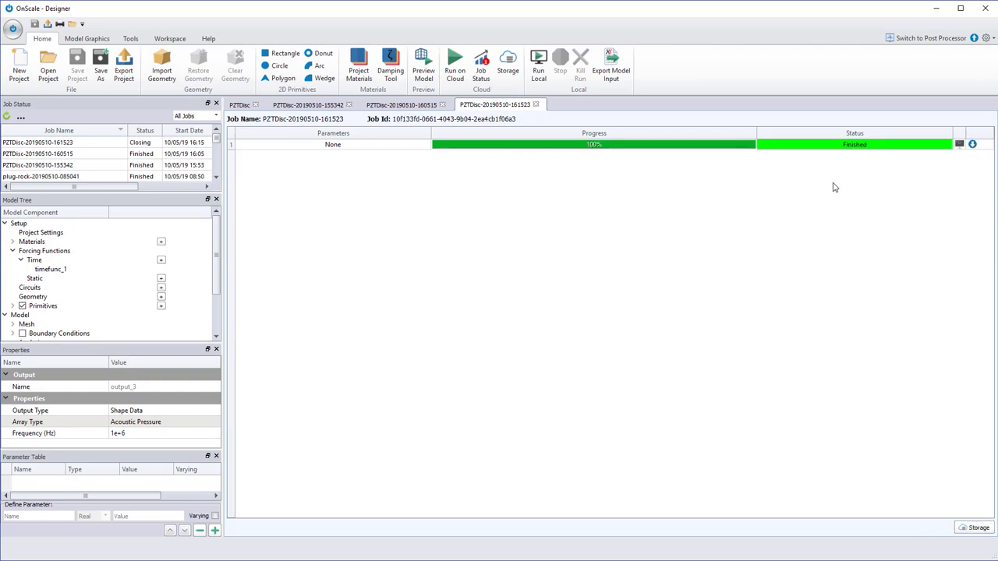
click(507, 62)
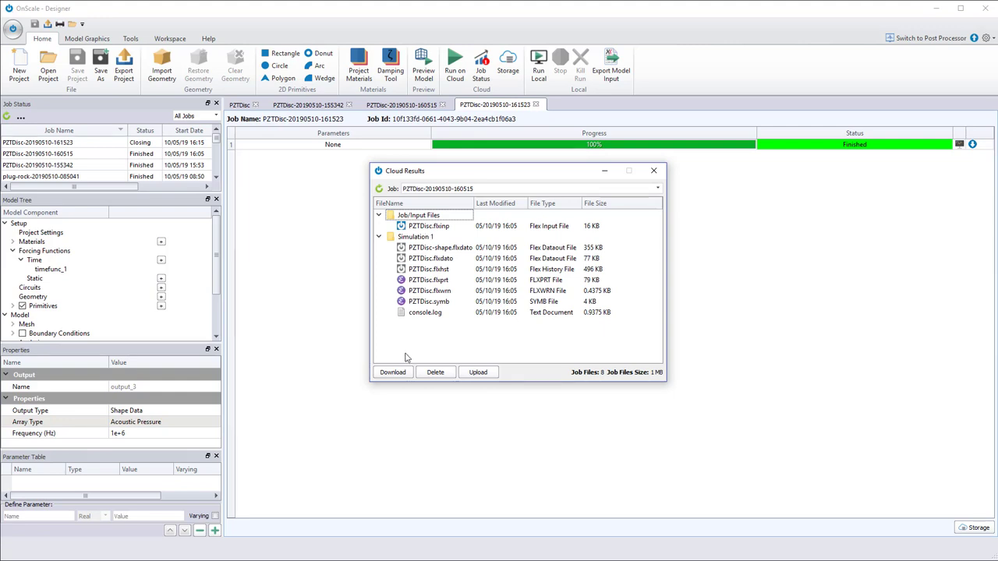
click(379, 189)
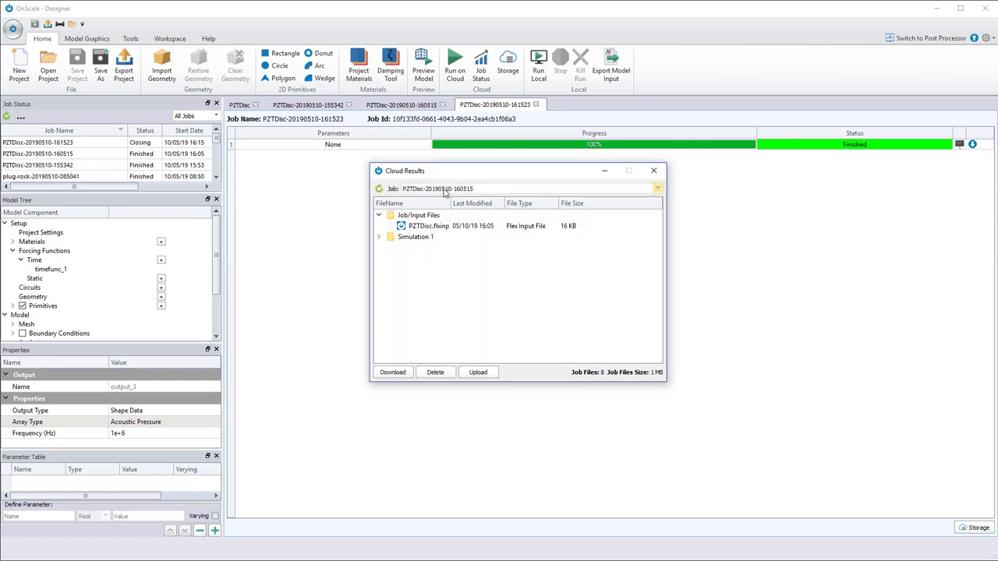
click(446, 193)
click(449, 209)
click(378, 238)
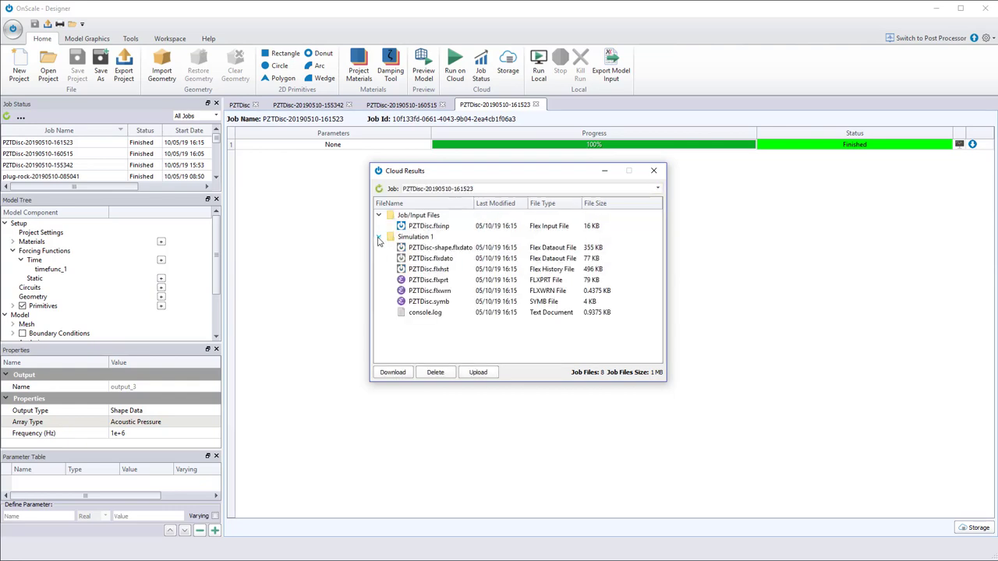
click(393, 373)
click(400, 398)
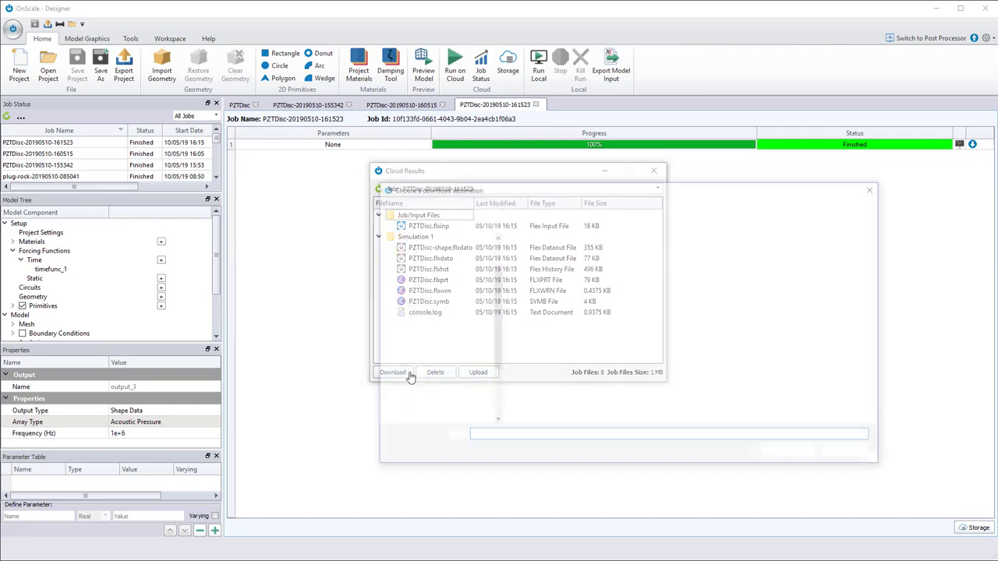
click(791, 453)
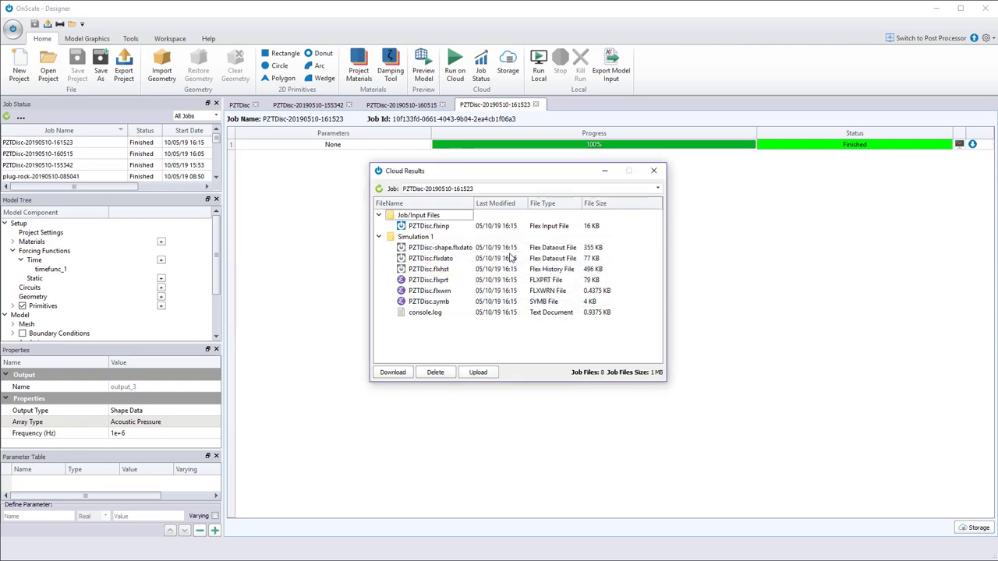
click(653, 171)
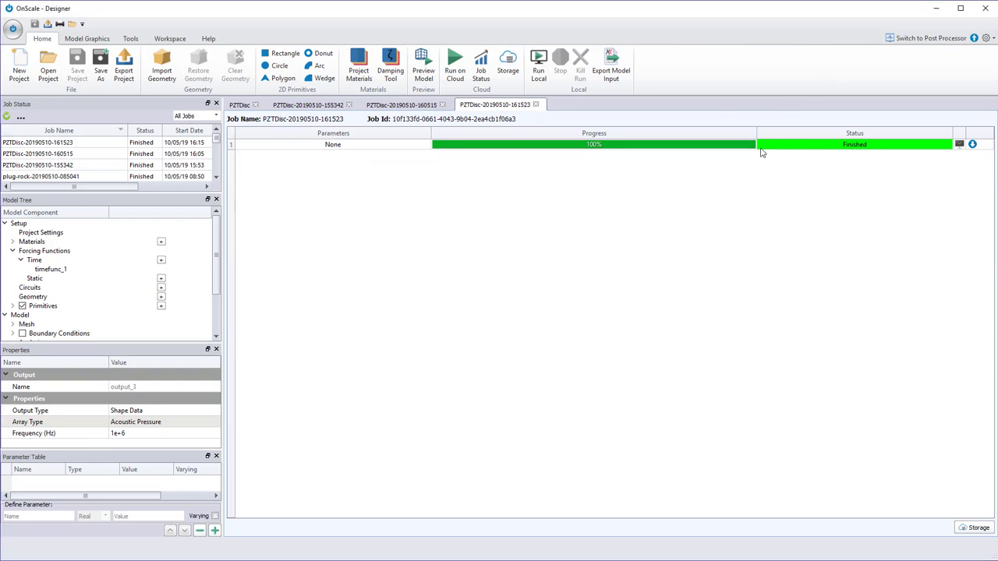
In Post Processor, load PZTDisc.flxhst from the job's folder 1 and plot aprs versus time
click(930, 39)
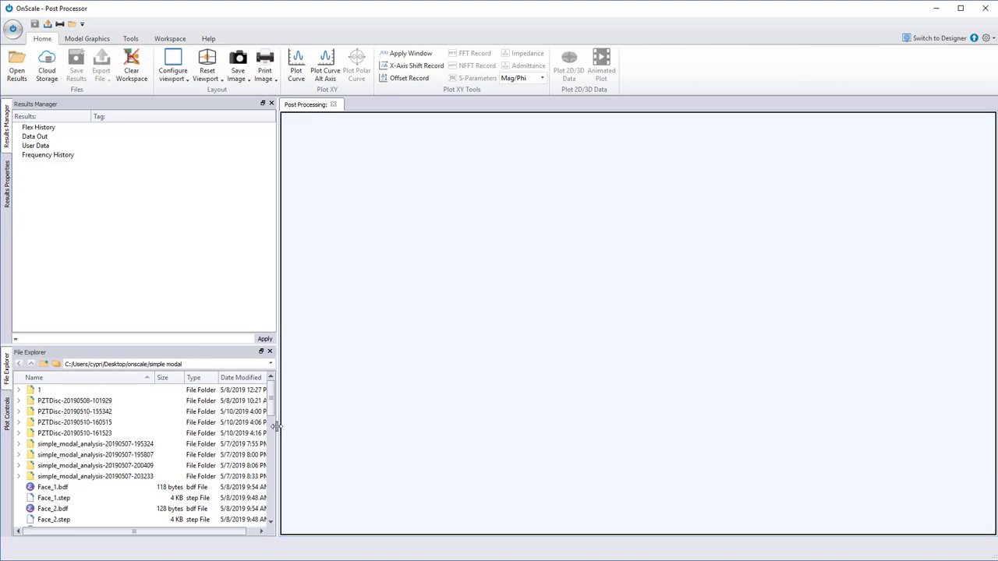
mouse_move(278, 428)
mouse_down()
mouse_move(343, 429)
mouse_move(289, 429)
mouse_up()
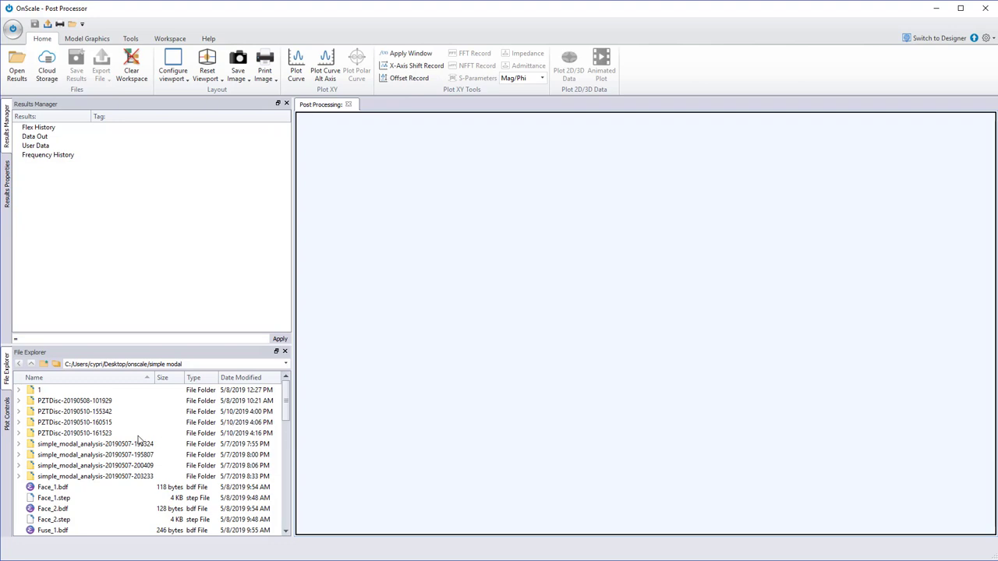
click(104, 437)
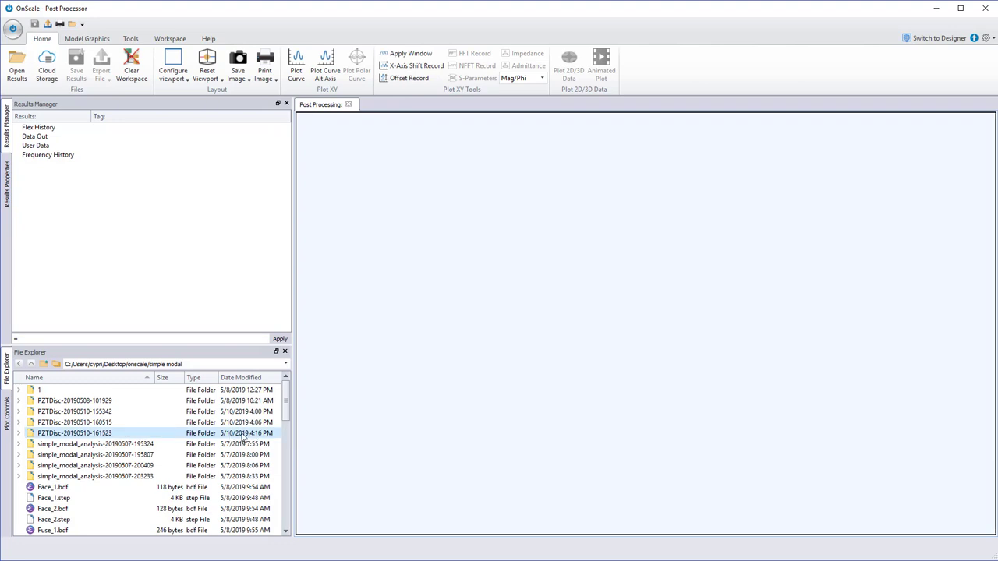
double_click(100, 436)
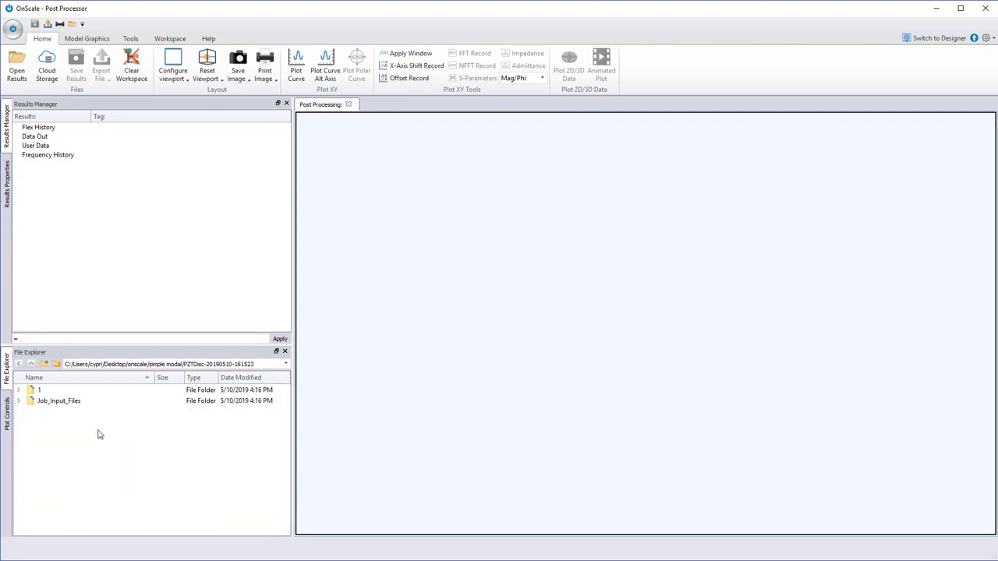
double_click(40, 391)
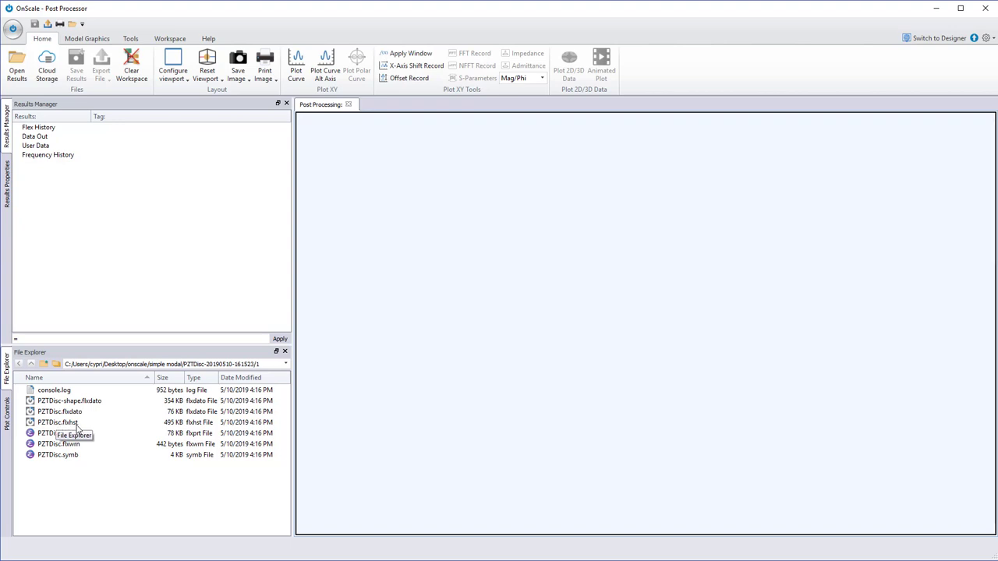
double_click(81, 424)
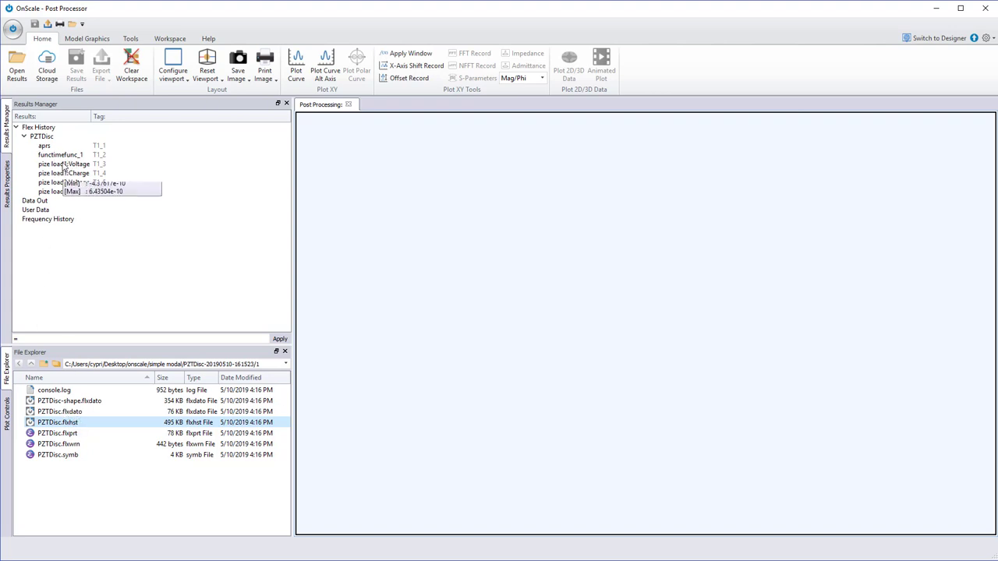
double_click(60, 149)
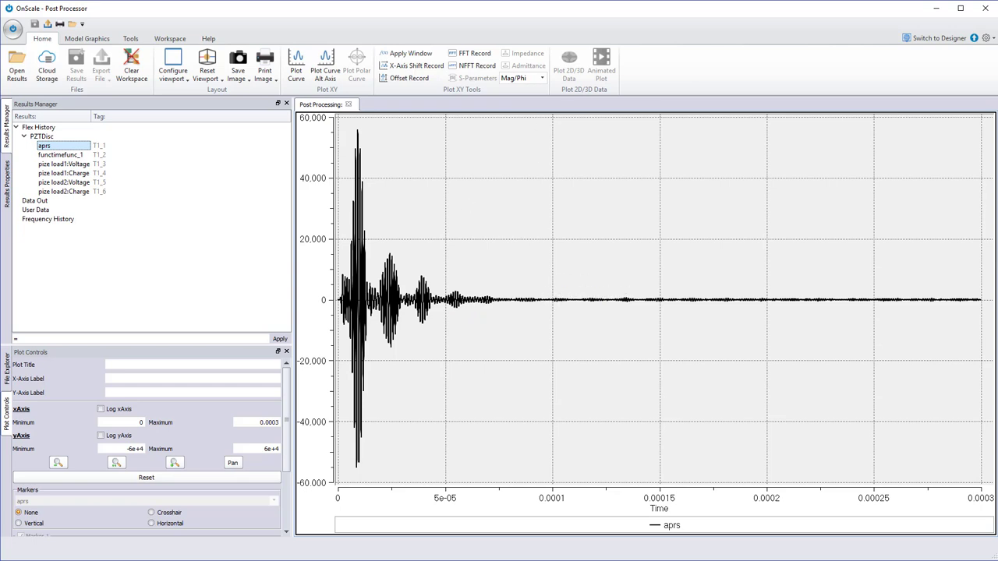
click(941, 39)
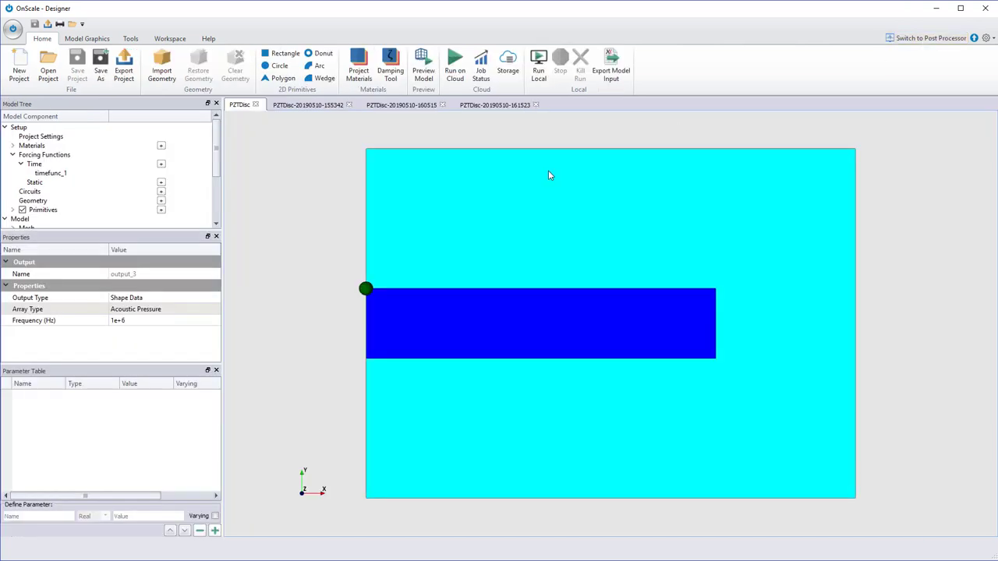
click(916, 38)
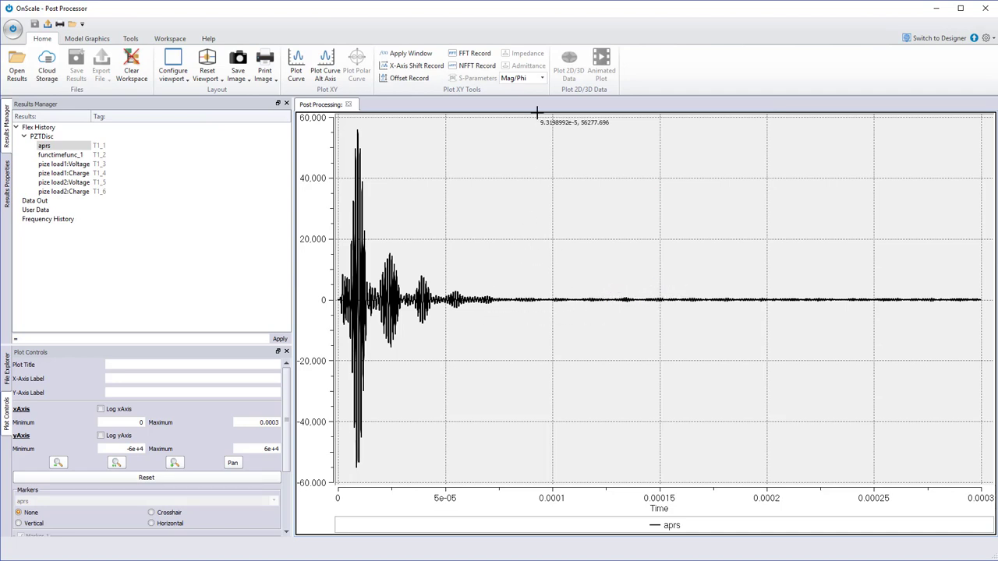
drag(528, 131, 319, 486)
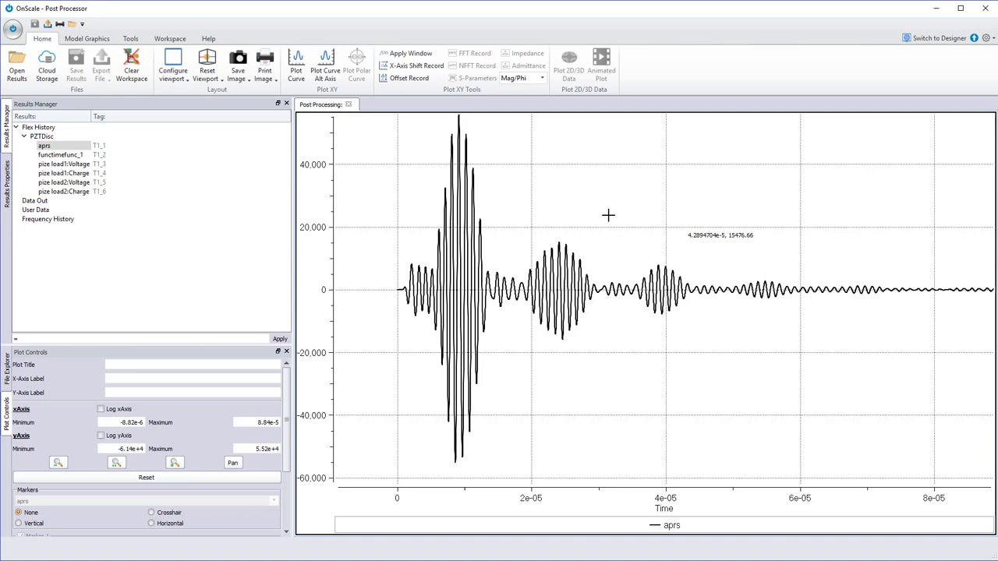
double_click(559, 185)
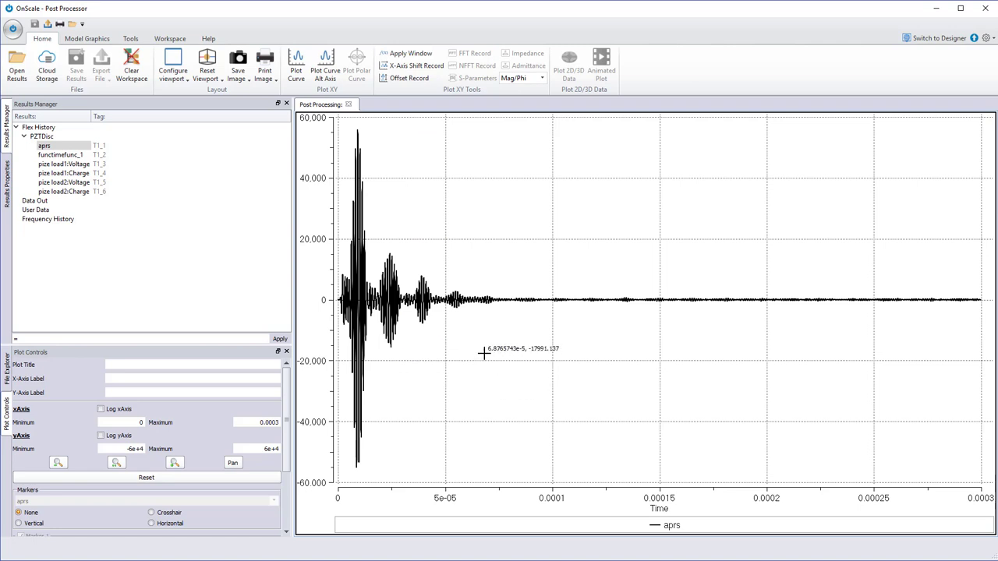
drag(336, 118, 570, 482)
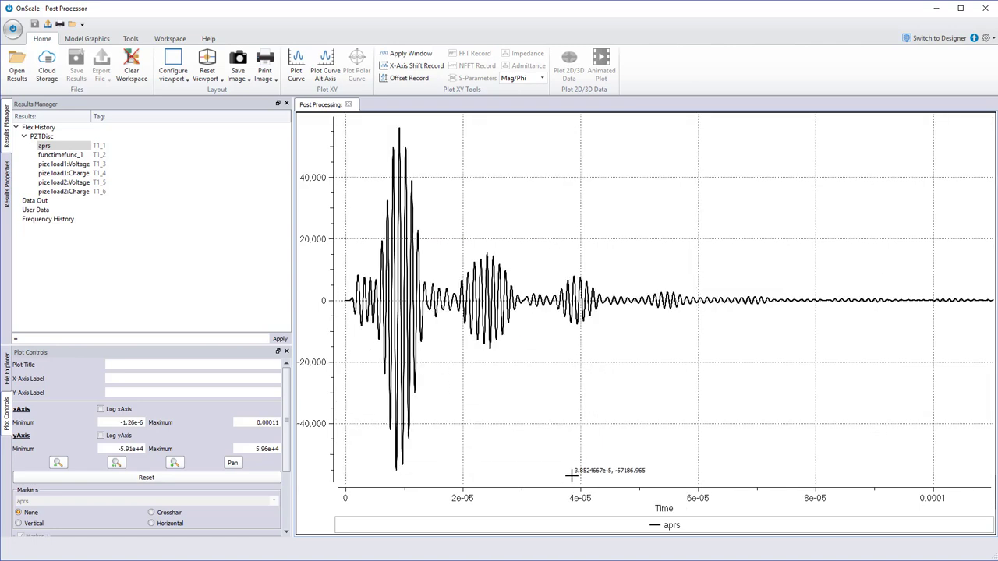
double_click(534, 190)
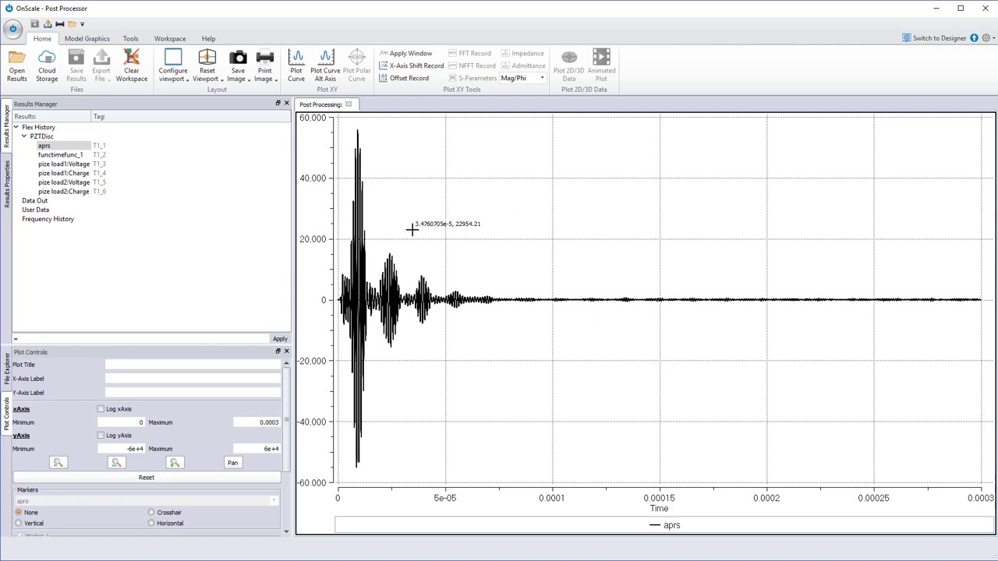
Compute the FFT of aprs, producing aprs.ma and aprs.ph under Frequency History
click(54, 147)
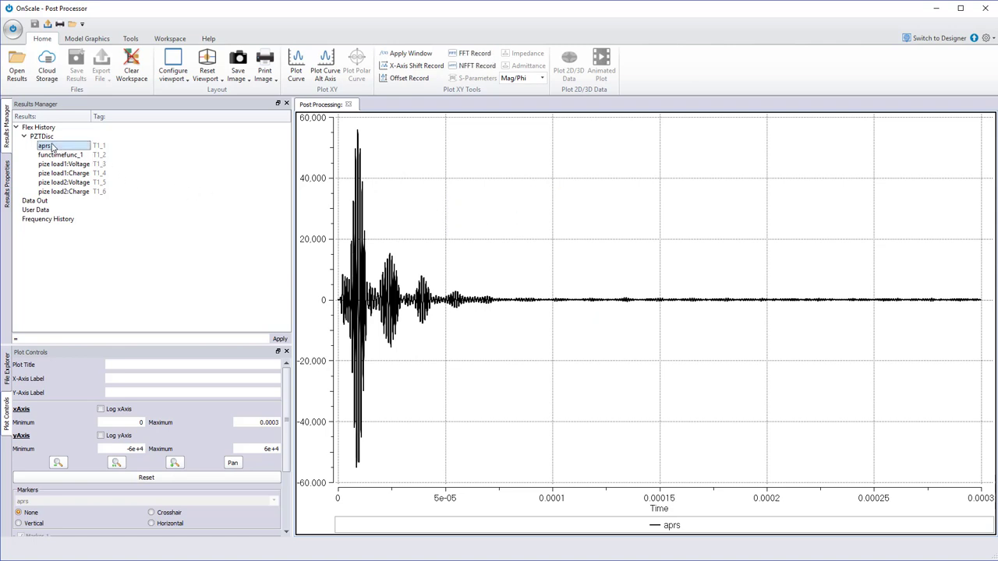
click(484, 57)
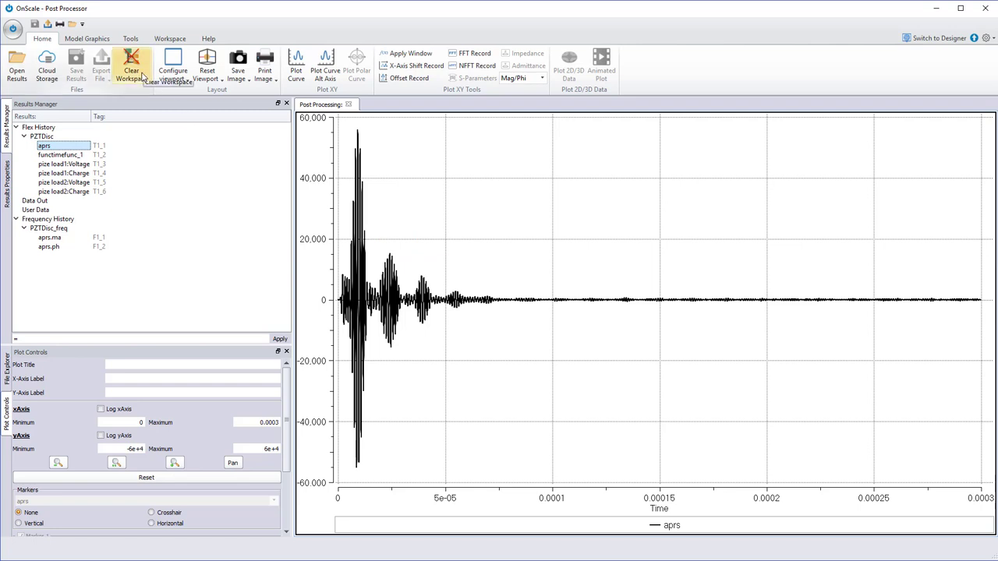
click(173, 74)
click(207, 76)
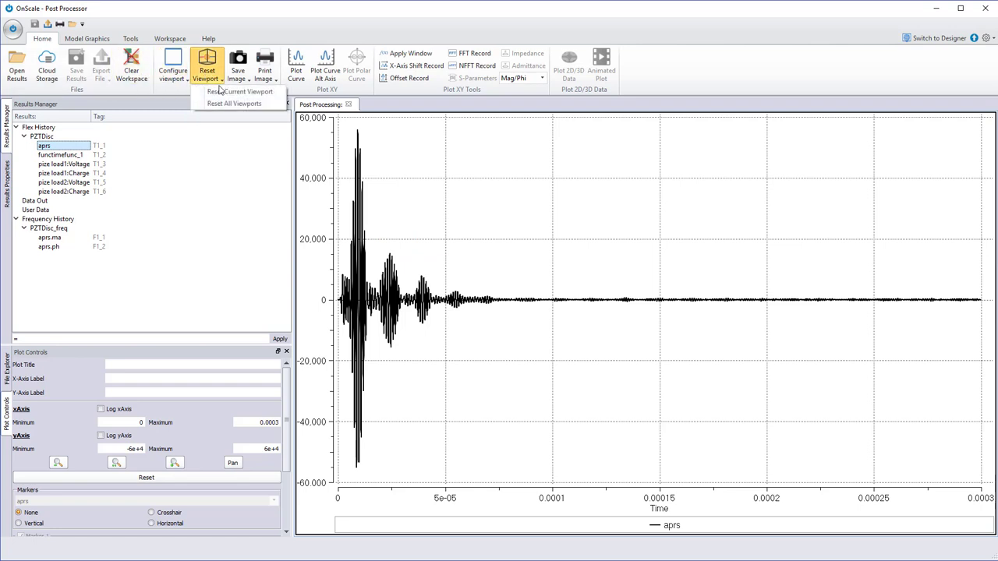
click(173, 75)
Use two stacked viewports and plot aprs.ma below at its full 0–12,000,000 Hz range
click(177, 103)
click(373, 407)
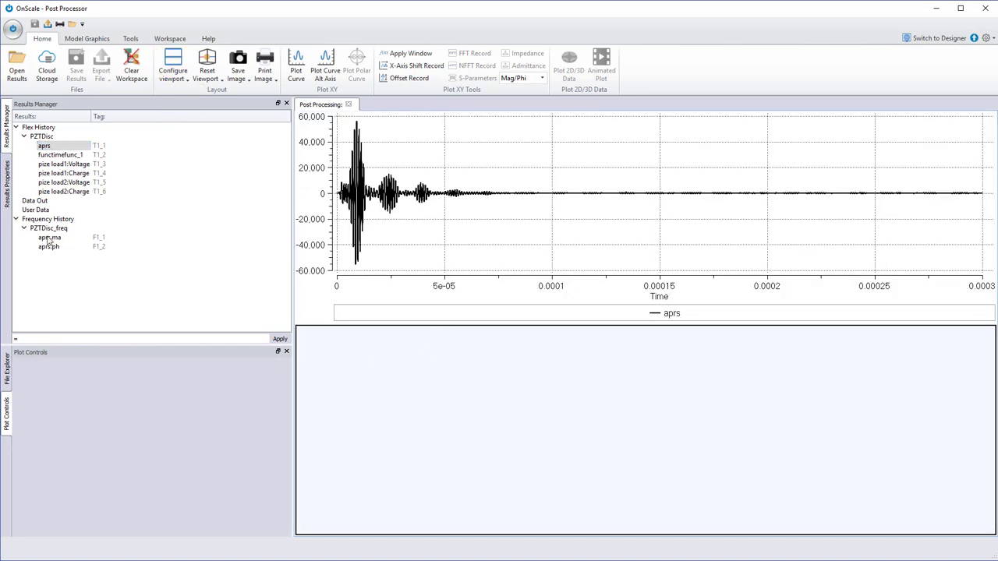
click(64, 238)
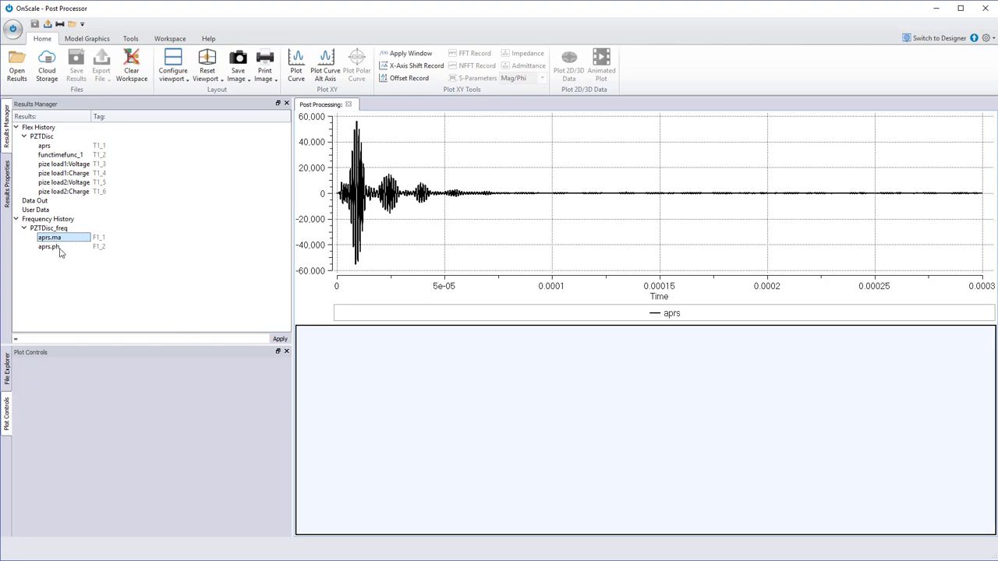
double_click(62, 239)
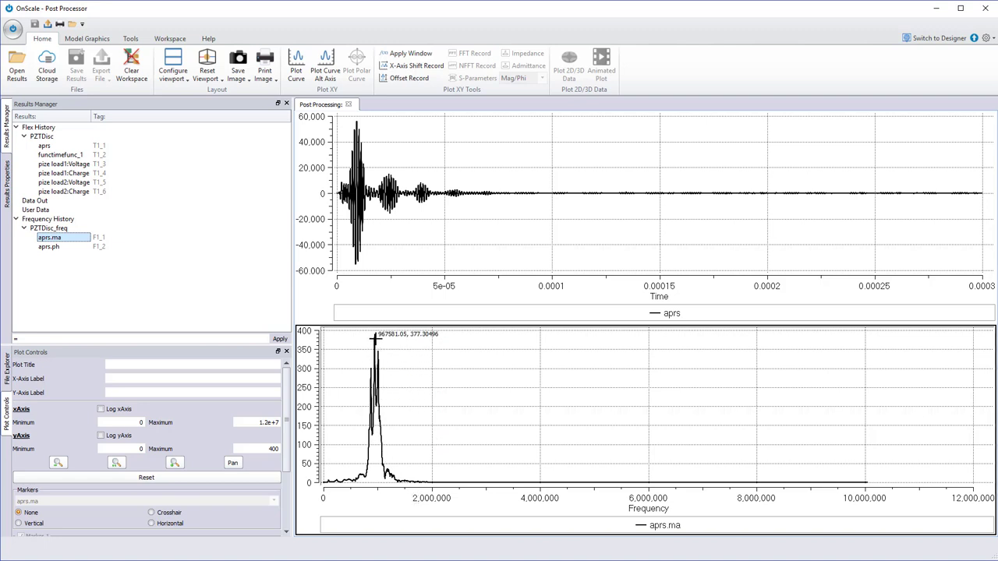
drag(391, 333, 361, 499)
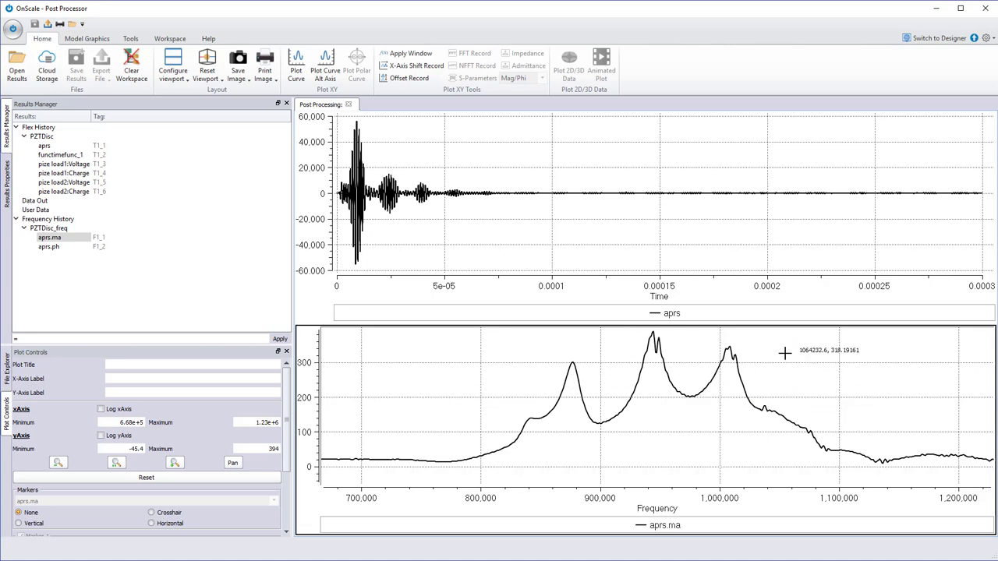
double_click(439, 379)
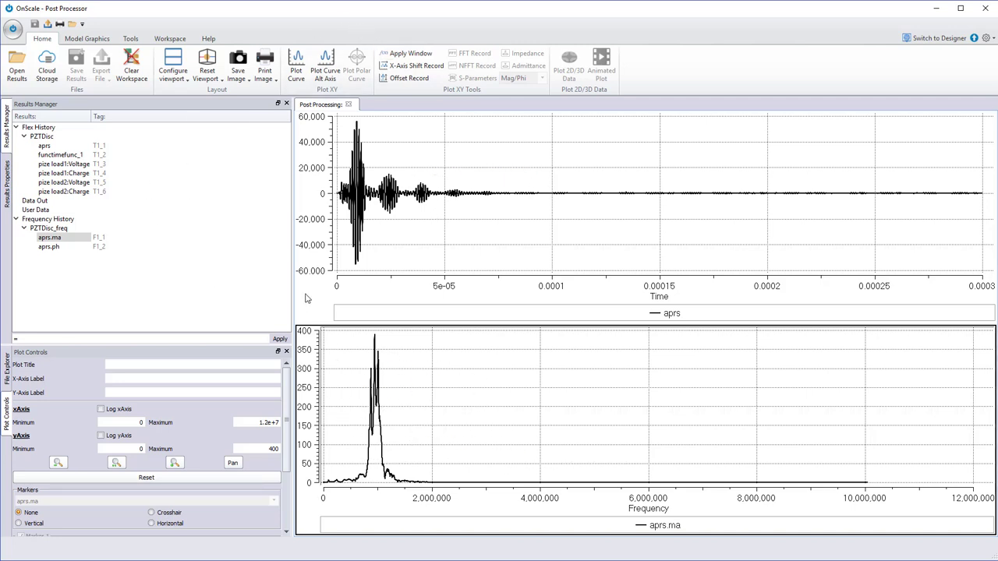
Return to a single viewport and clear its plot
click(185, 78)
click(187, 92)
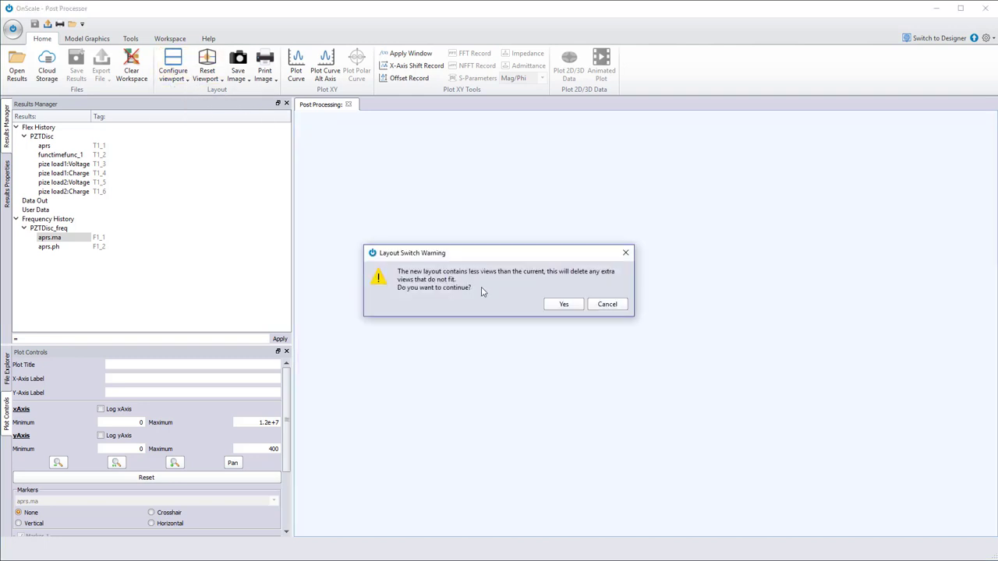
click(555, 306)
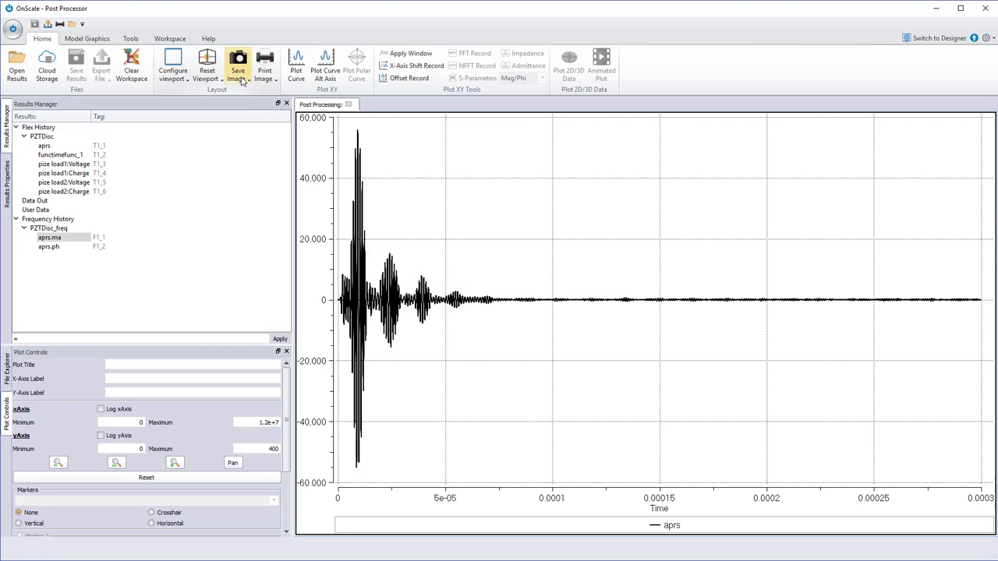
click(208, 74)
click(234, 108)
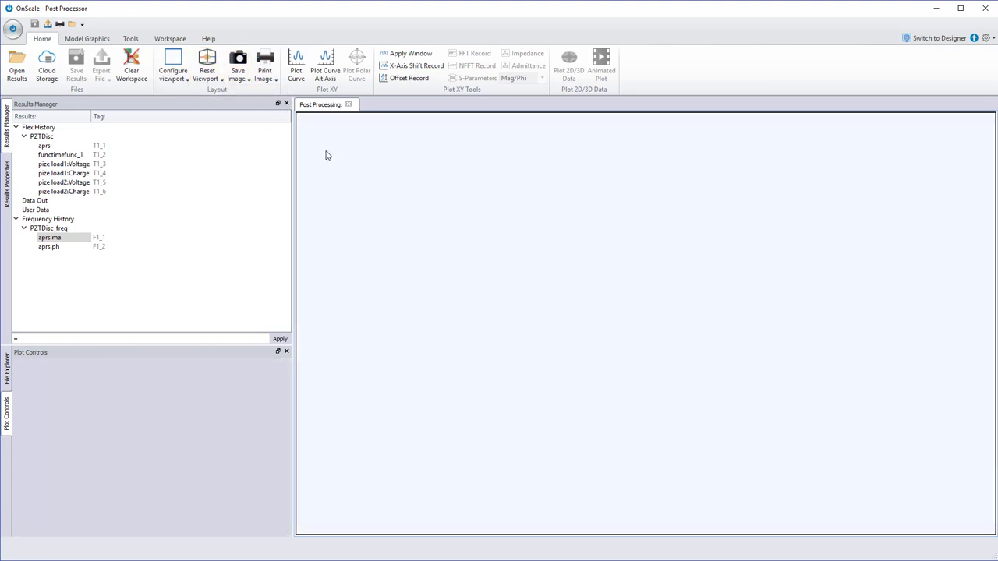
Load PZTDisc-shape.flxdato and select the Mode-1 aprs field
click(7, 377)
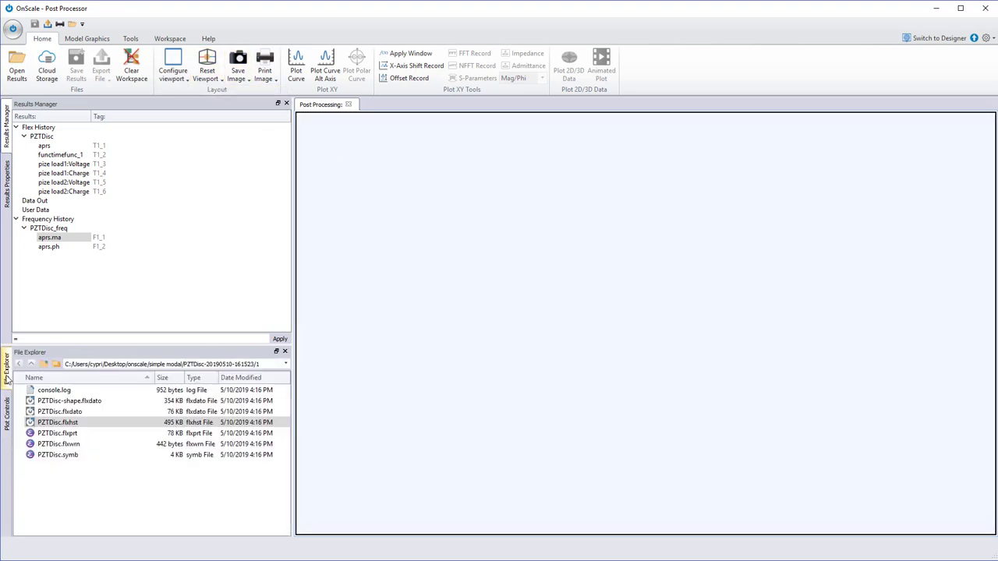
click(73, 400)
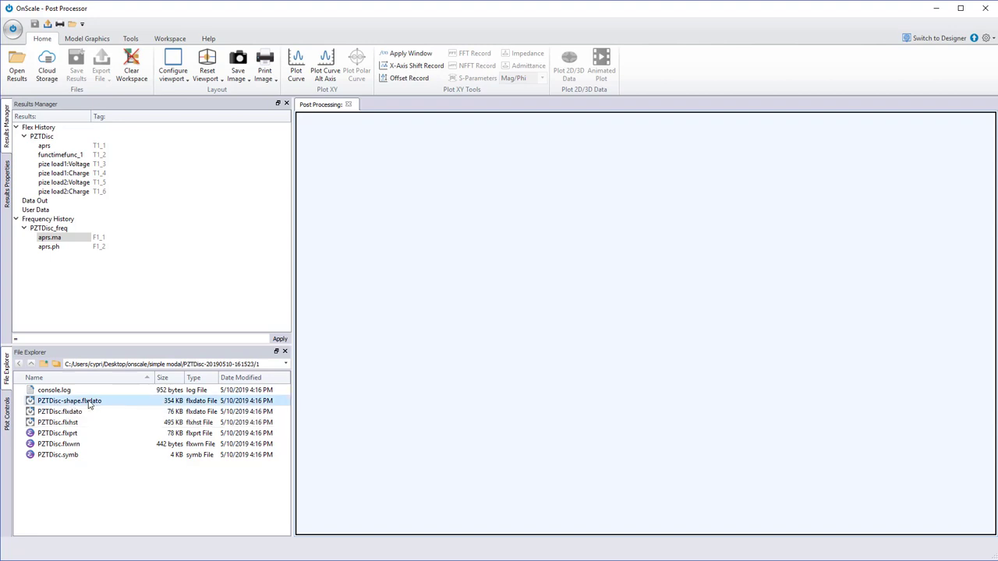
double_click(89, 404)
click(40, 237)
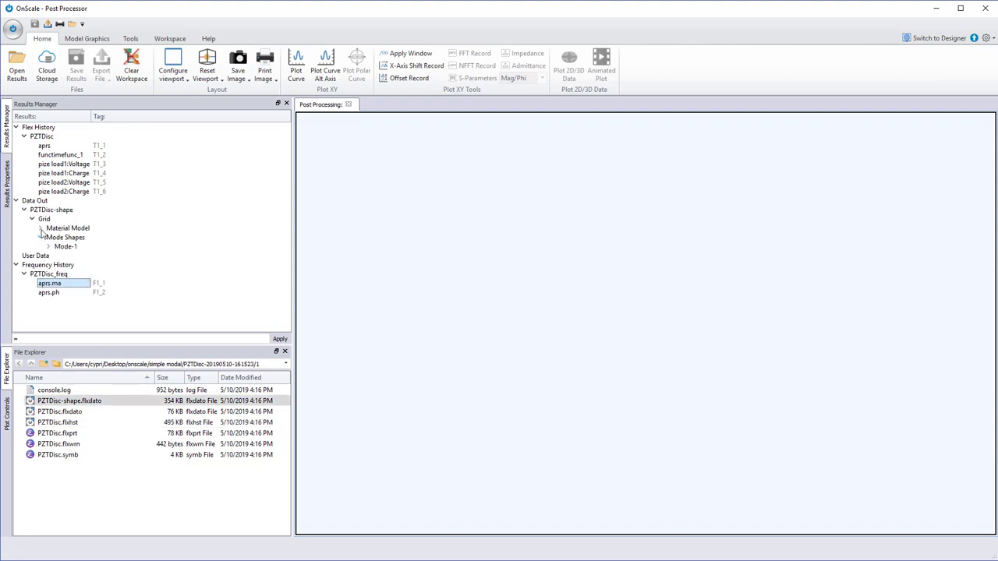
click(42, 228)
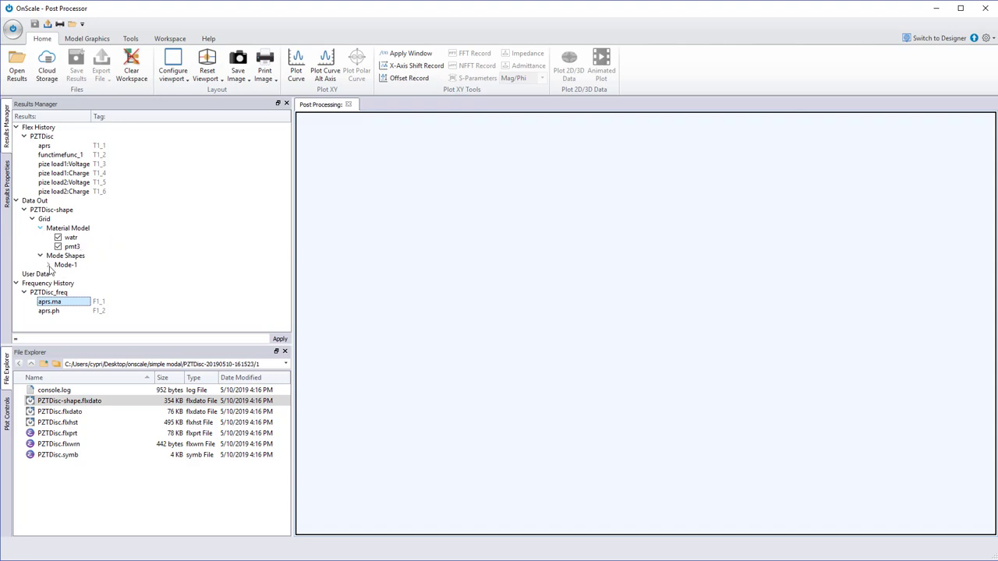
click(50, 265)
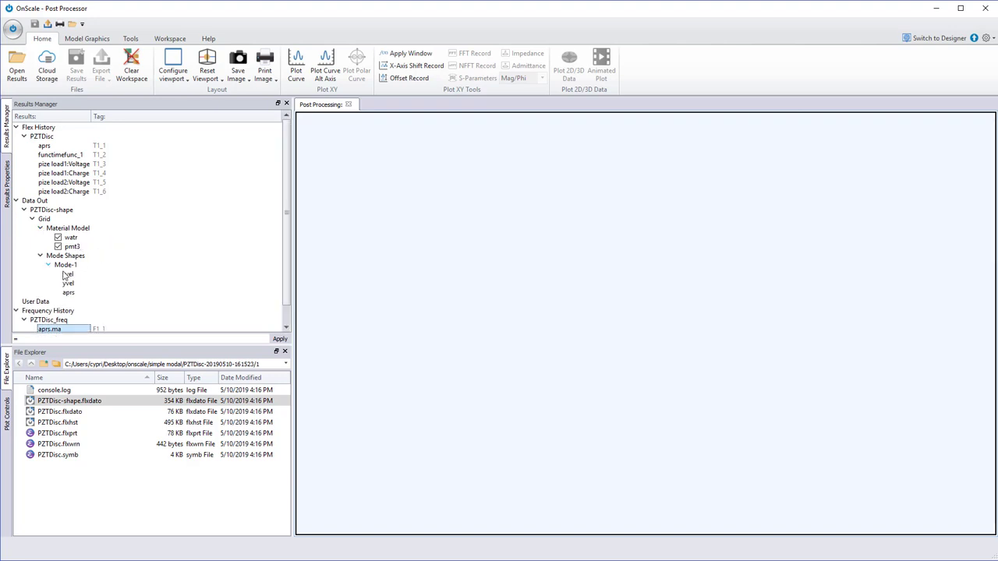
click(72, 294)
double_click(73, 294)
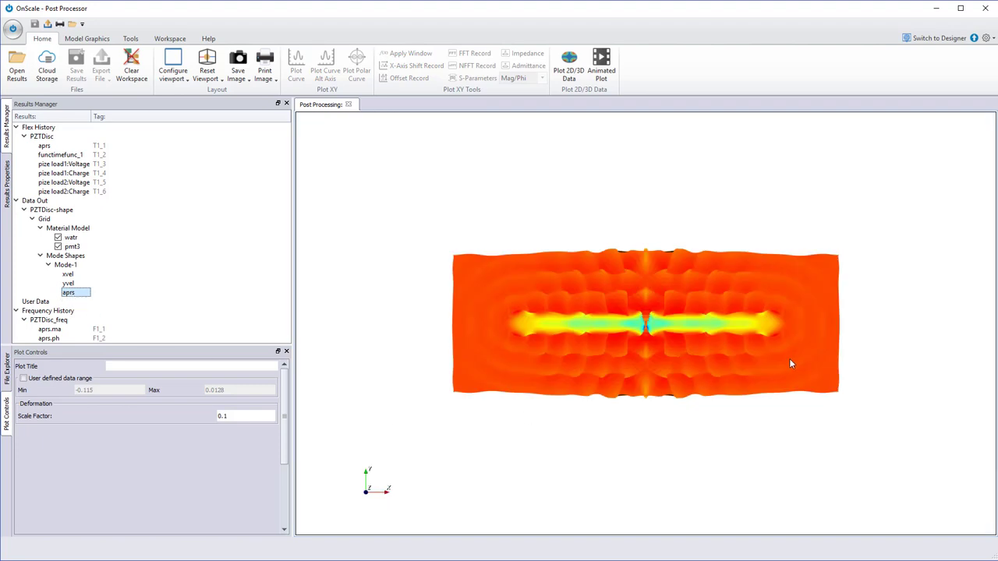
drag(790, 364, 631, 438)
scroll(611, 297, up, 3)
scroll(636, 356, up, 1)
drag(494, 458, 753, 410)
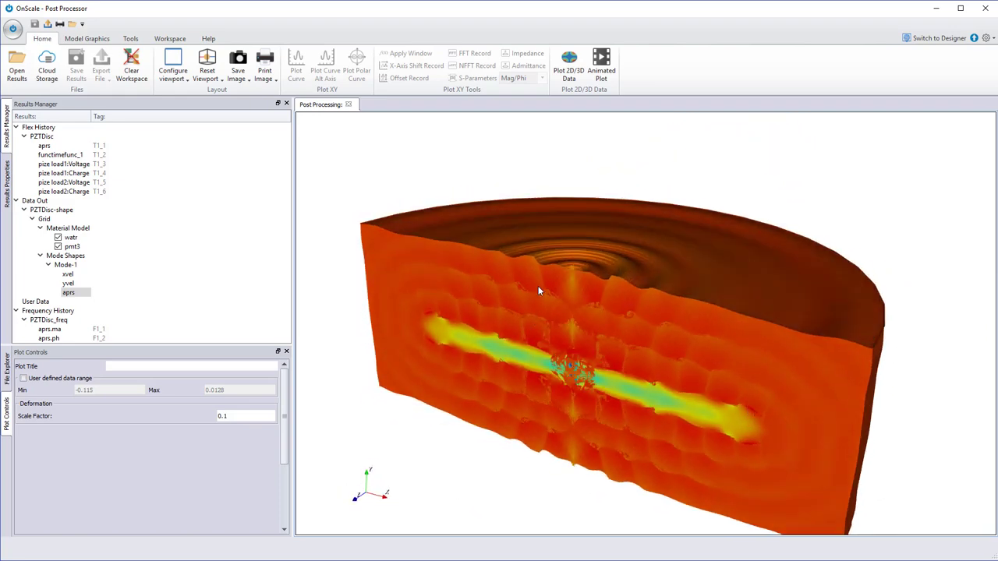
drag(580, 283, 601, 287)
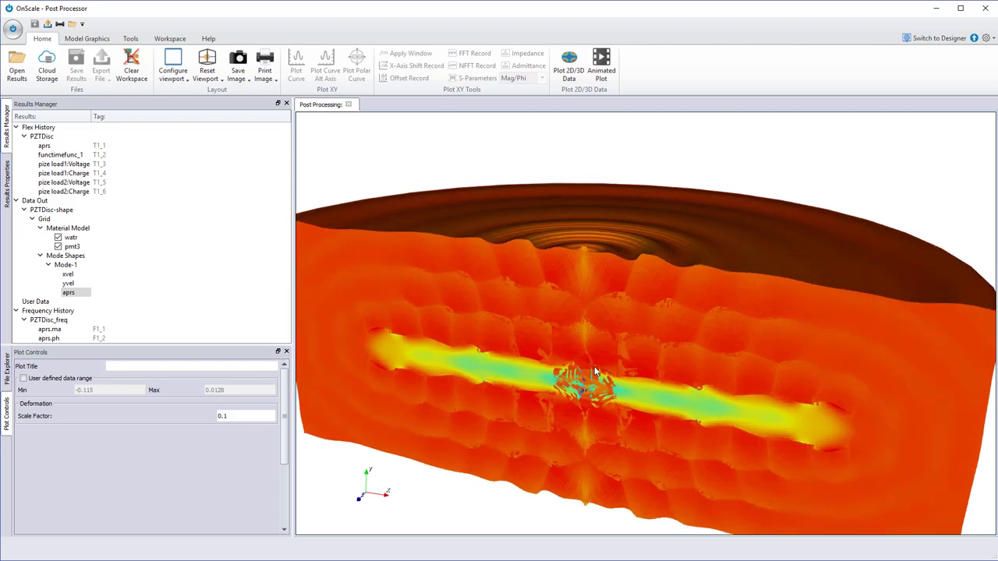
drag(392, 364, 521, 330)
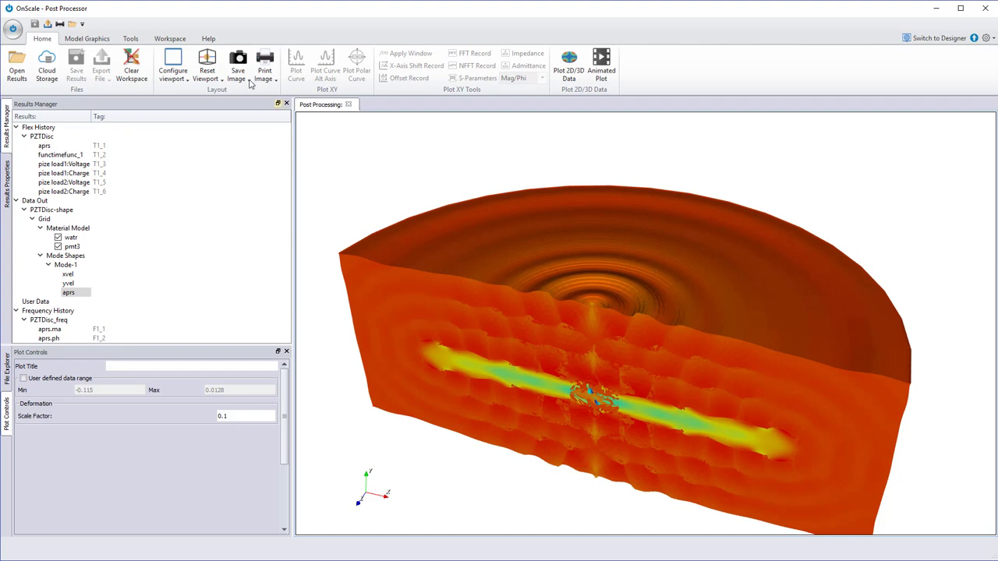
click(211, 81)
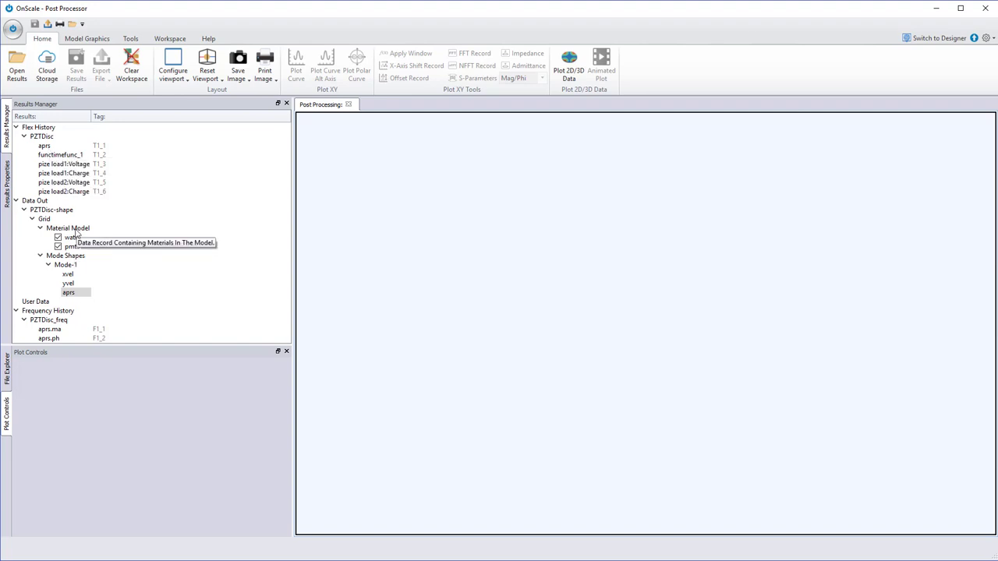
Plot the functimefunc_1 wavelet against time and zoom in on its pulse near 2e-06 s
click(56, 156)
double_click(57, 156)
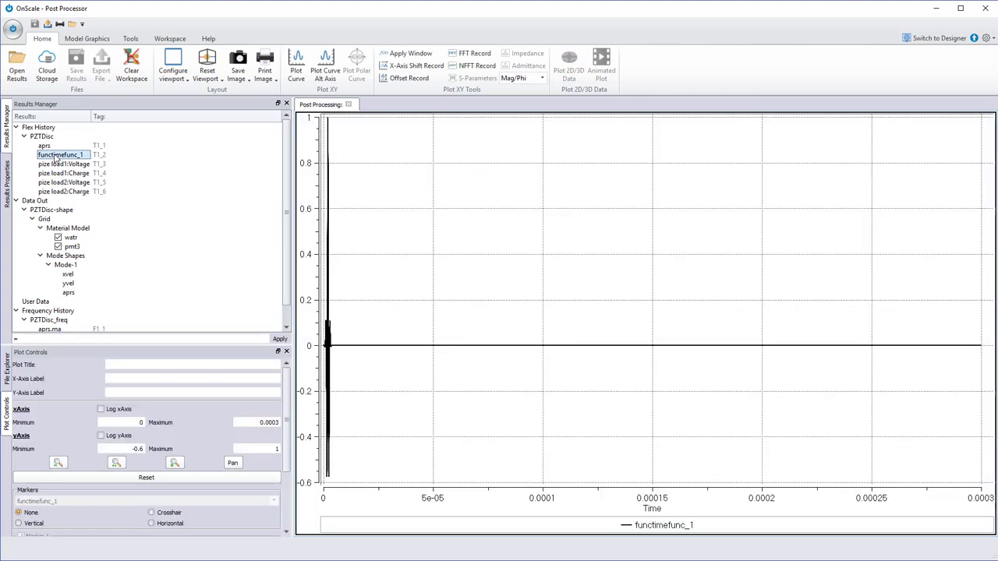
drag(346, 117, 274, 515)
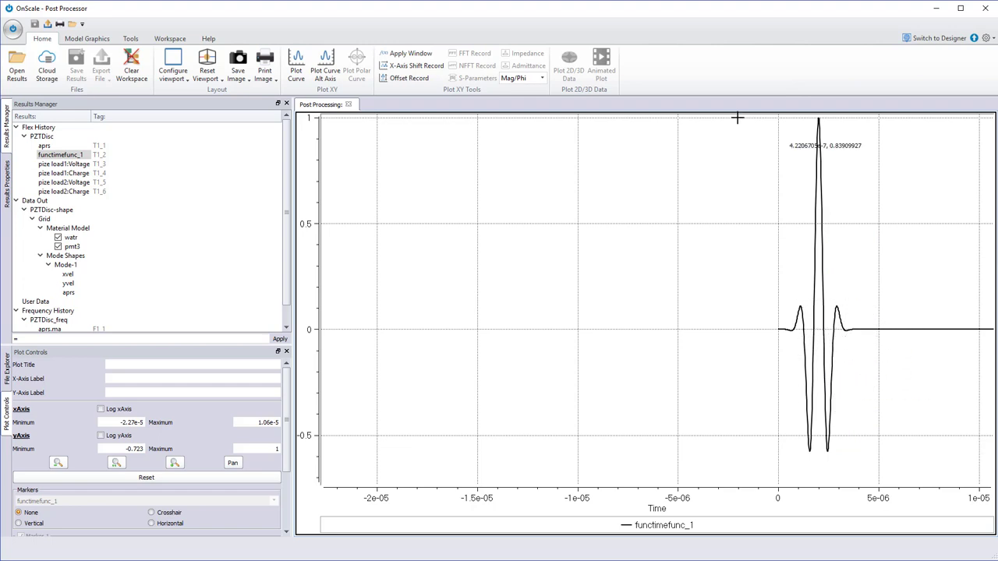
double_click(887, 270)
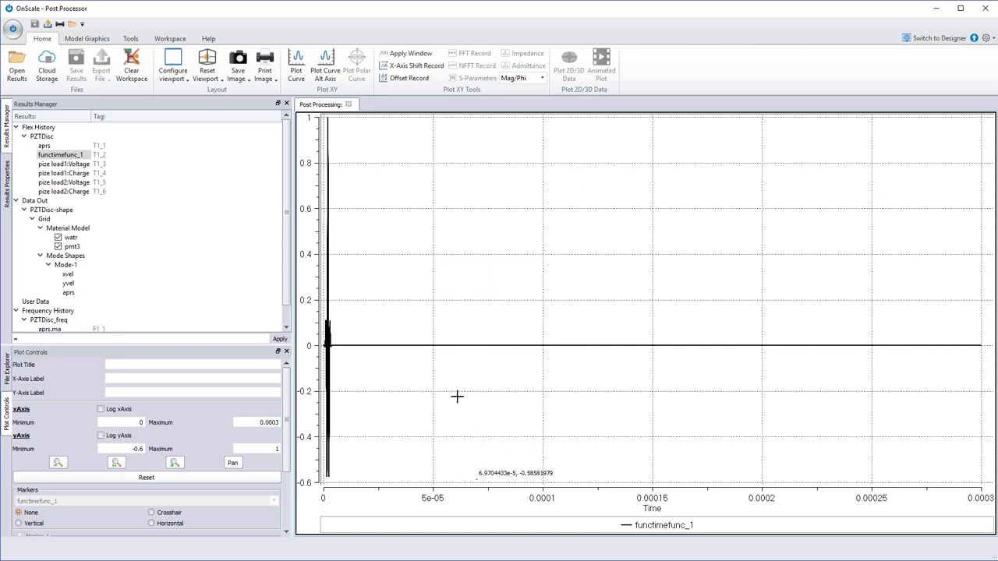
drag(477, 480, 285, 104)
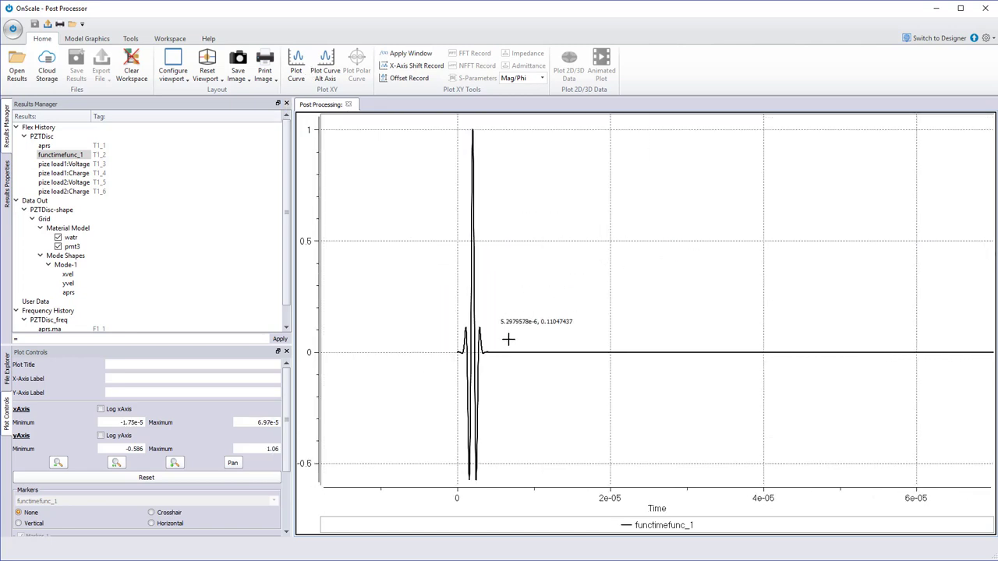
drag(543, 481, 441, 123)
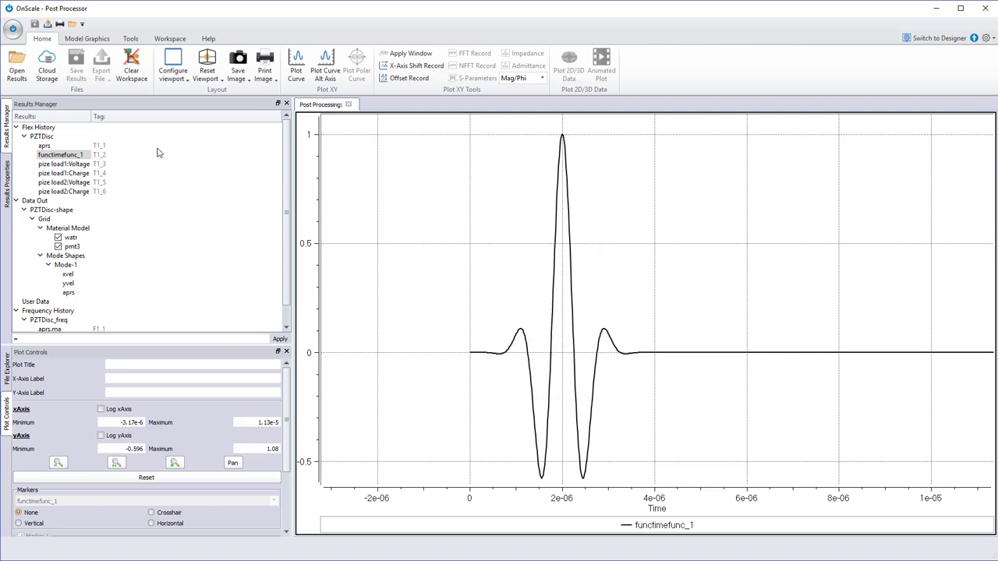
click(60, 156)
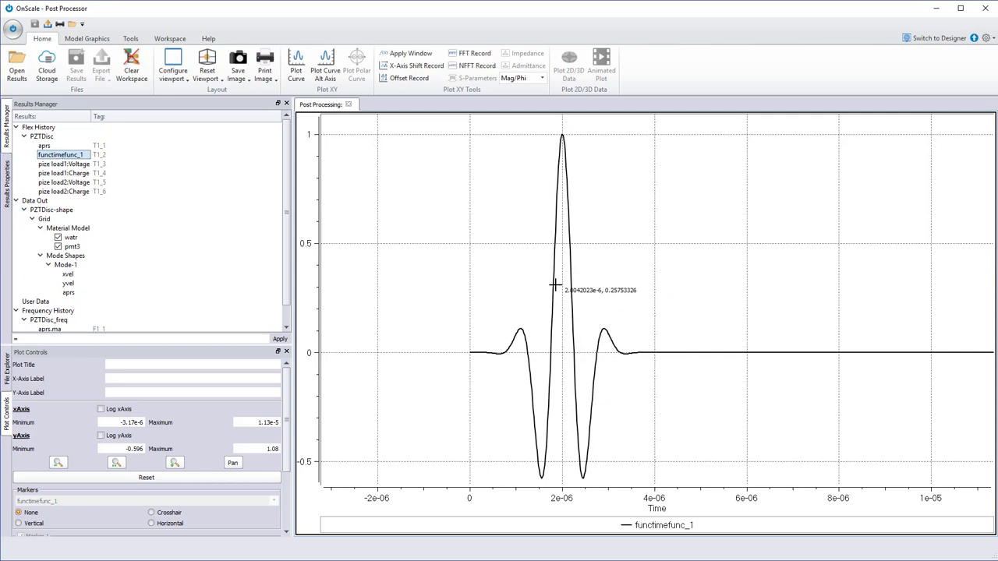
Switch to the 2_1 two-pane layout and compute the FFT of functimefunc_1
click(173, 72)
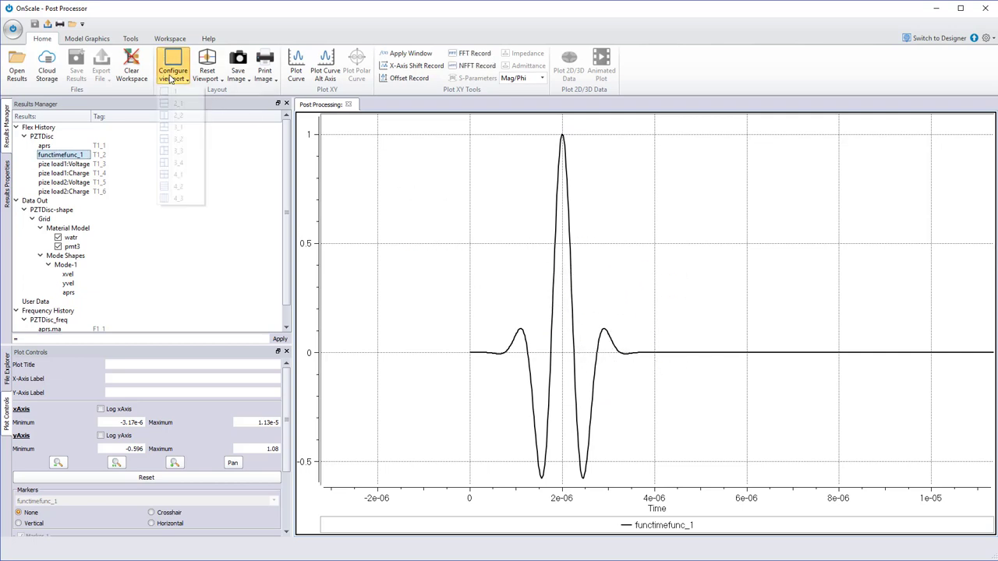
click(179, 104)
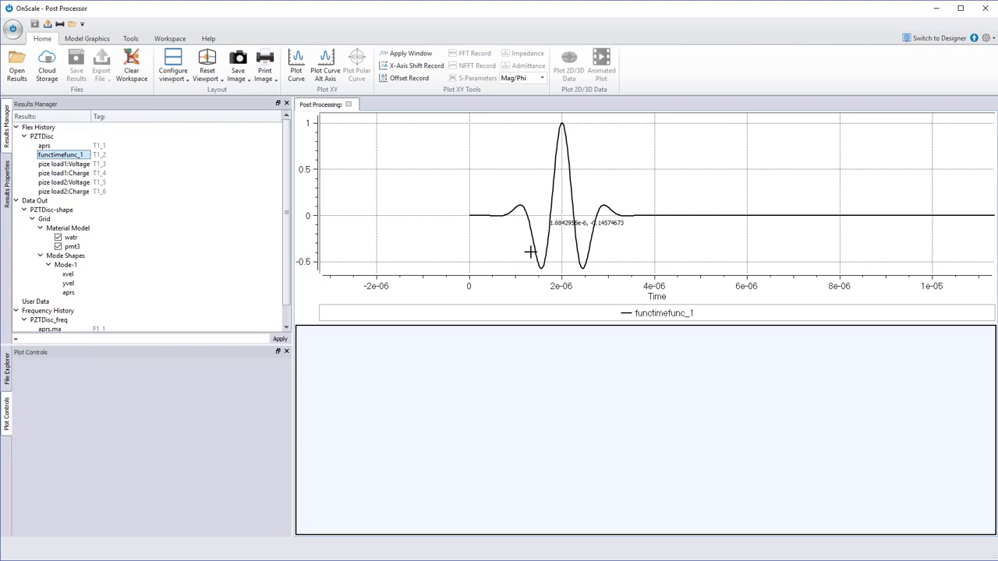
click(61, 156)
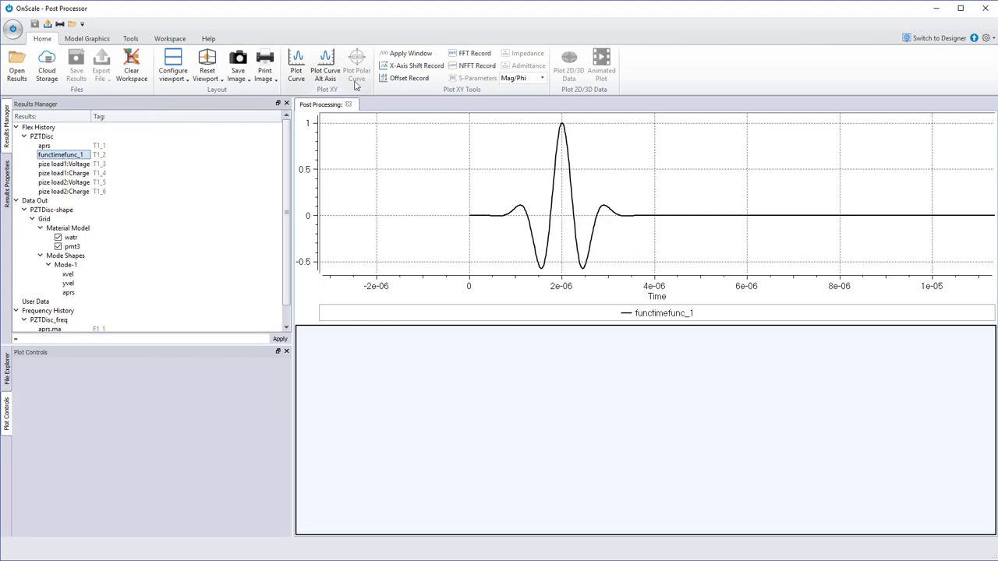
click(471, 55)
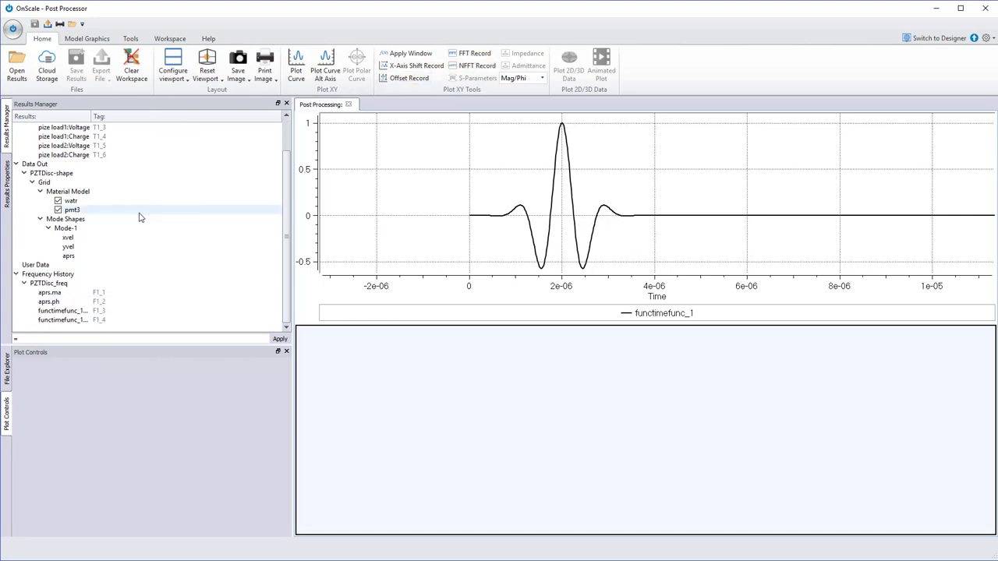
Plot the functimefunc_1.ma spectrum, peaking near 1,000,000 Hz, in the lower pane
click(62, 312)
drag(91, 116, 134, 131)
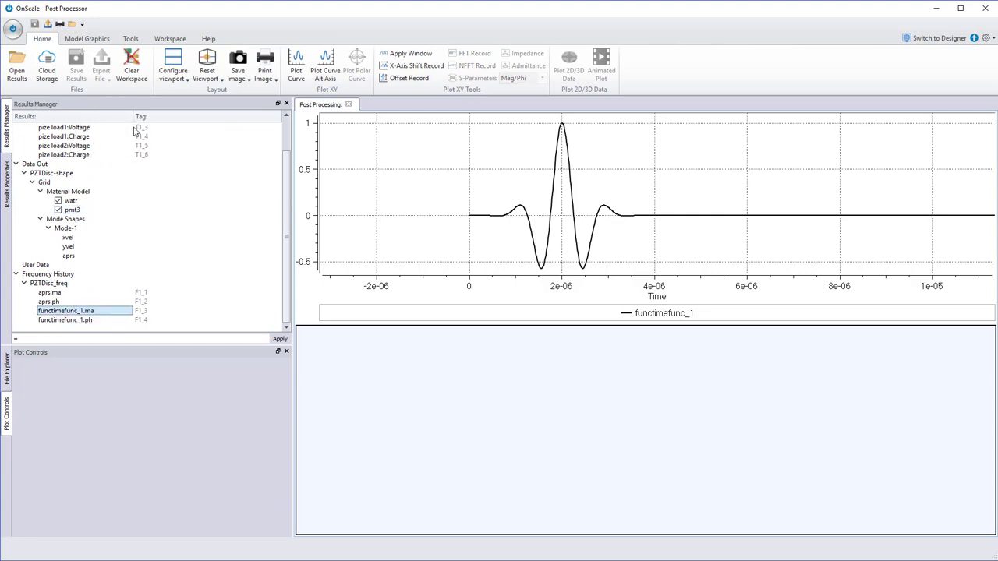
click(360, 371)
double_click(75, 312)
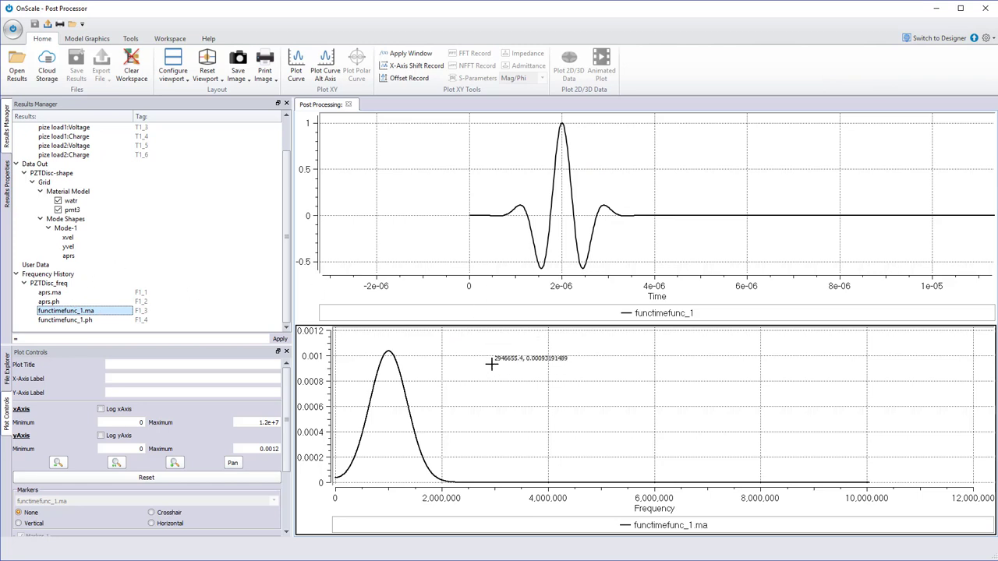
Show the File Explorer listing the job's result files, such as PZTDisc.flxdato
click(7, 376)
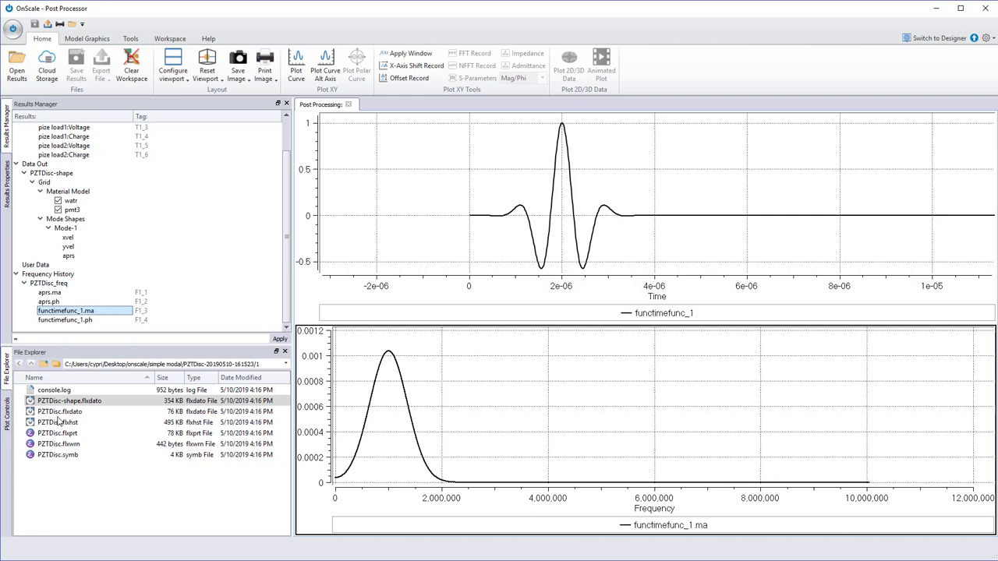